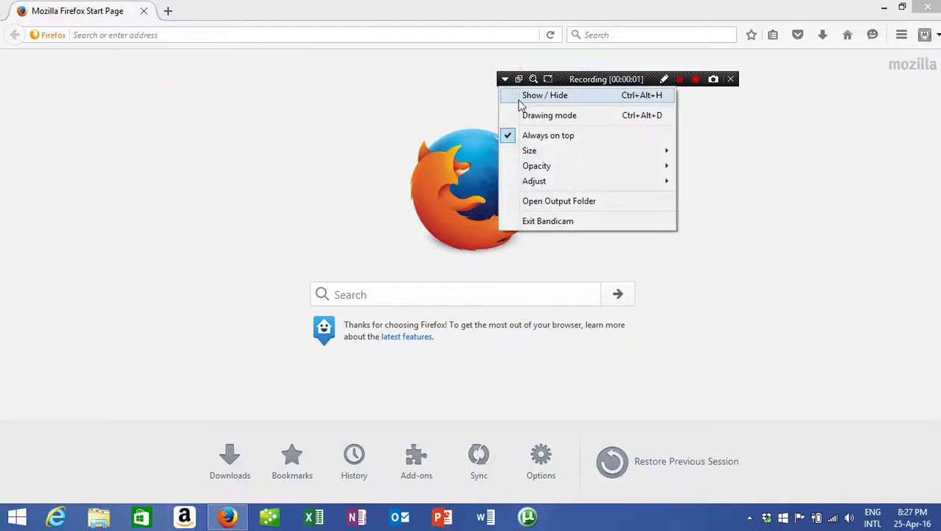
# Google 'sas planet' in Firefox and open the Bitbucket SAS.Planet.bin Downloads result.
pyautogui.click(523, 96)
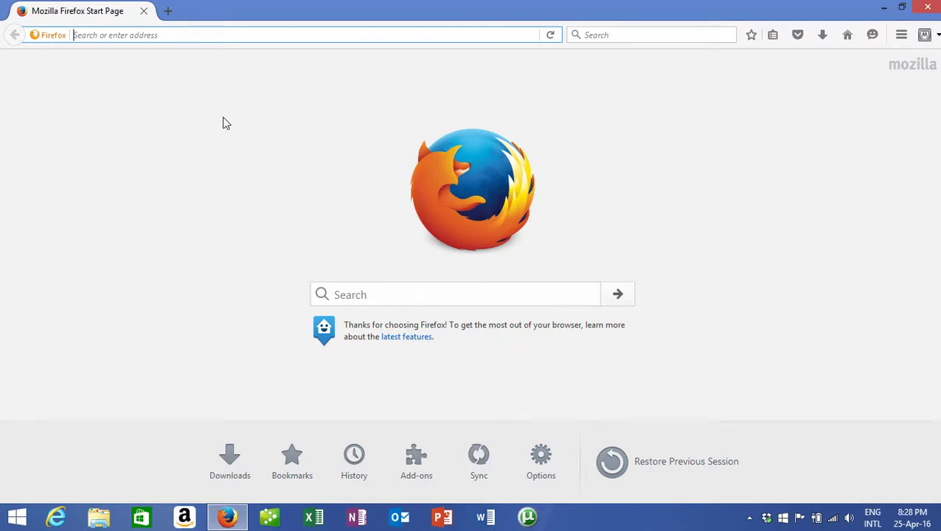
pyautogui.click(174, 35)
pyautogui.write('sas ')
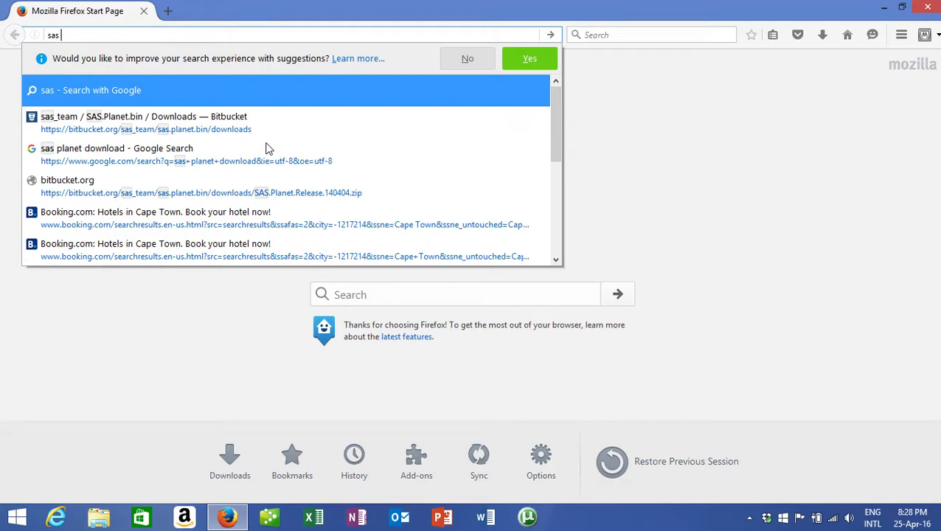
pyautogui.write('planet')
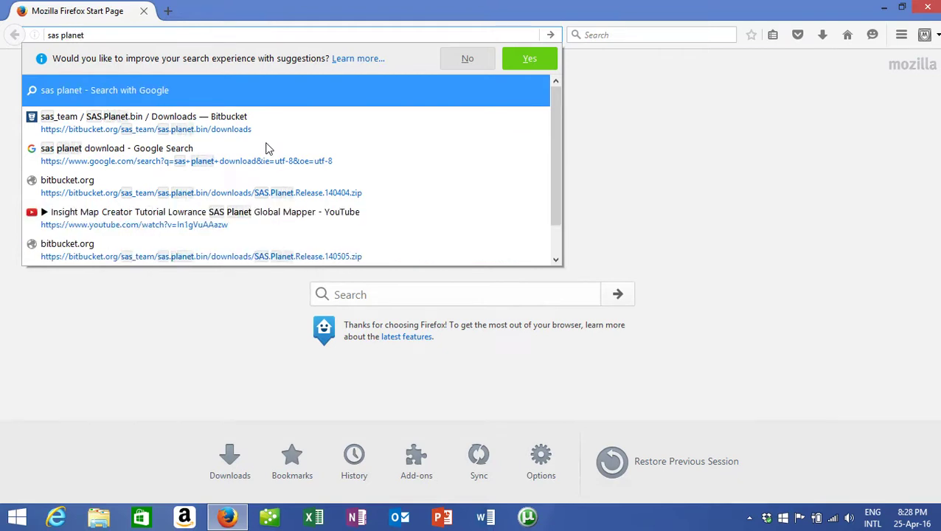
pyautogui.press('Return')
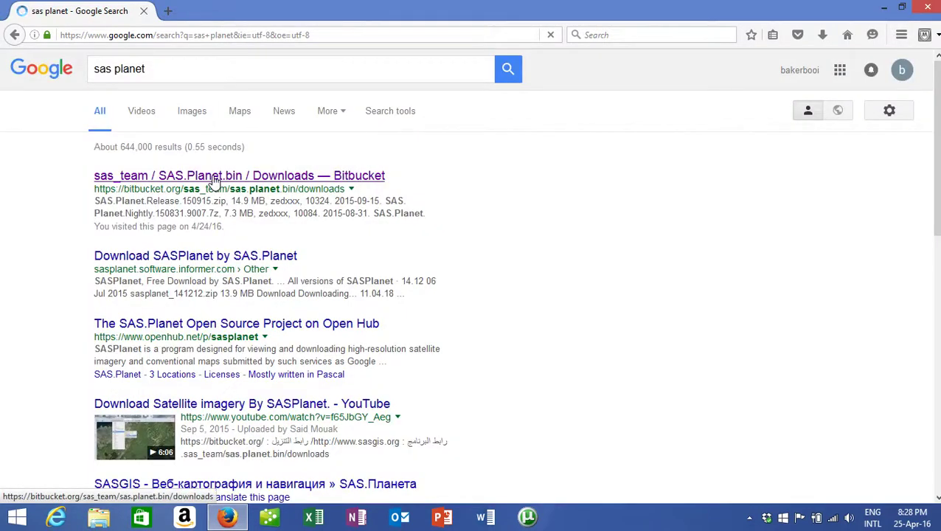
pyautogui.click(214, 178)
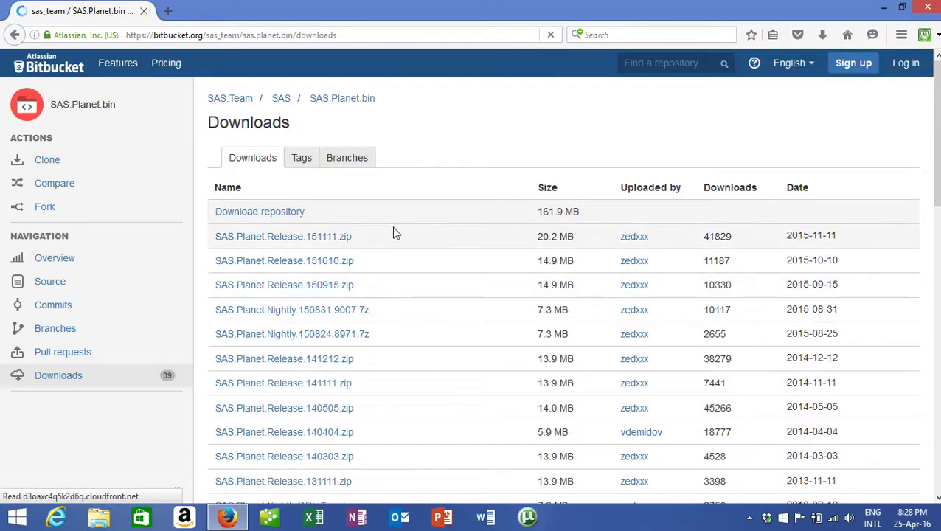
# Download SAS.Planet.Release.140505.zip (14.0 MB) and check its progress in the downloads panel.
pyautogui.click(281, 411)
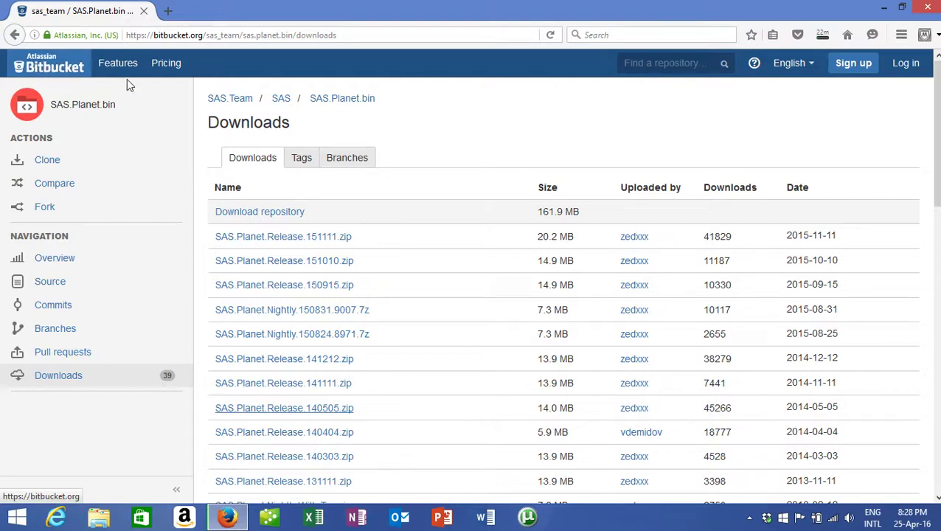
pyautogui.click(822, 34)
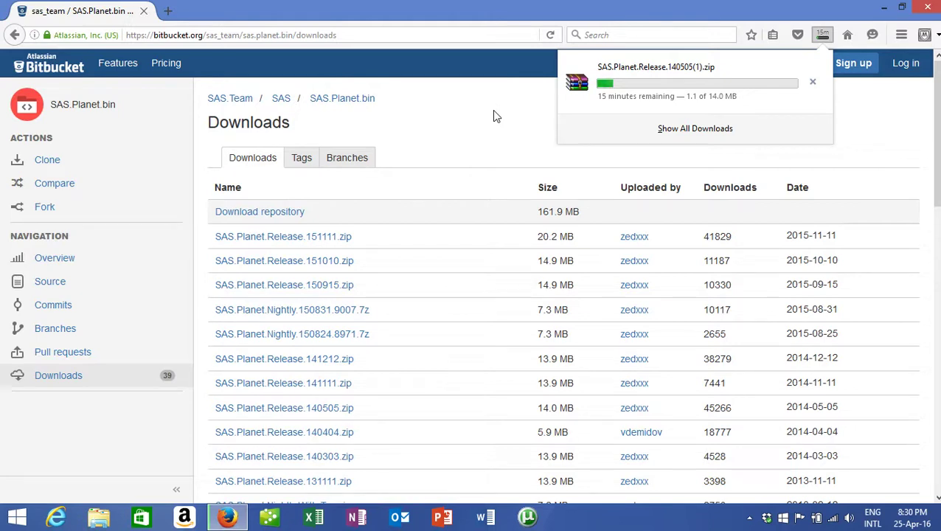
pyautogui.click(495, 117)
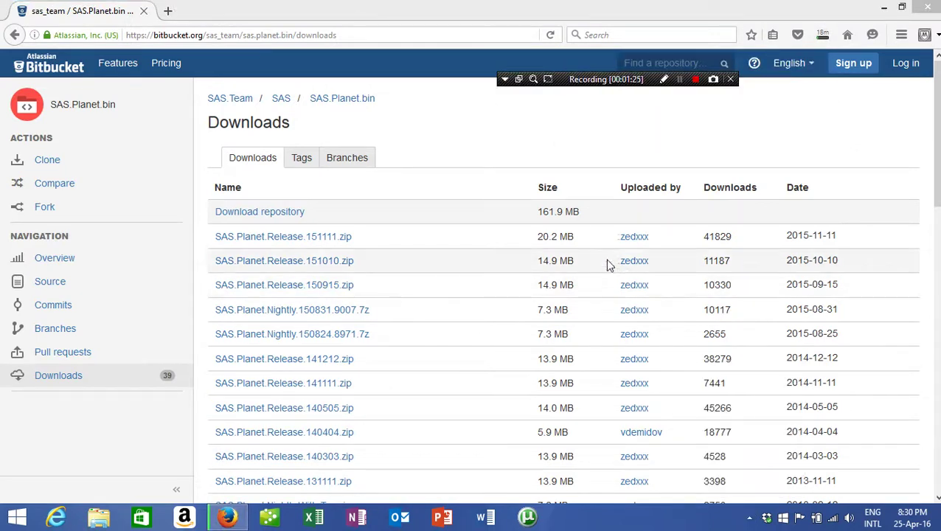
pyautogui.click(822, 34)
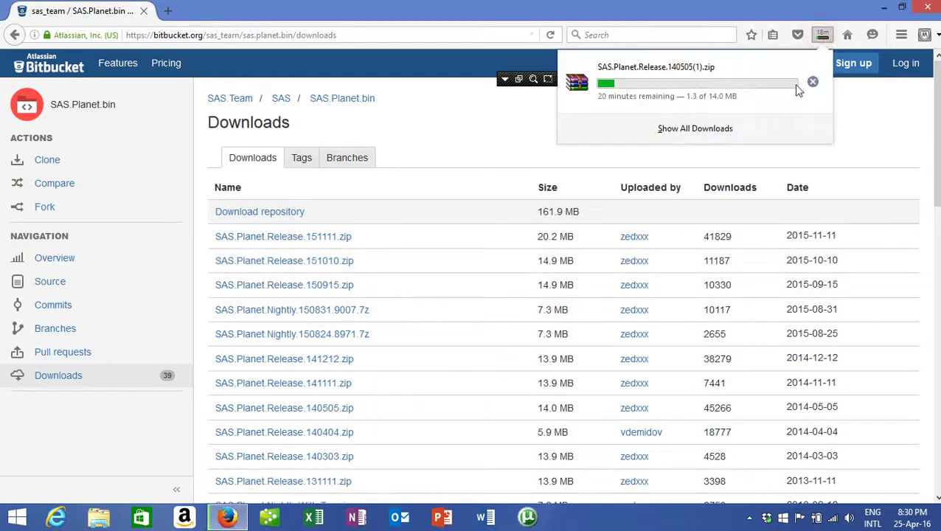
pyautogui.click(506, 118)
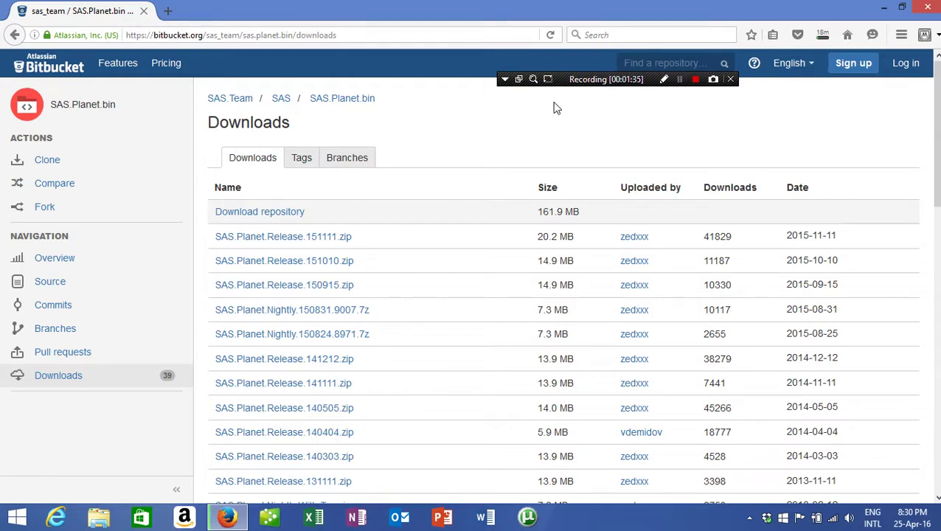
pyautogui.click(679, 80)
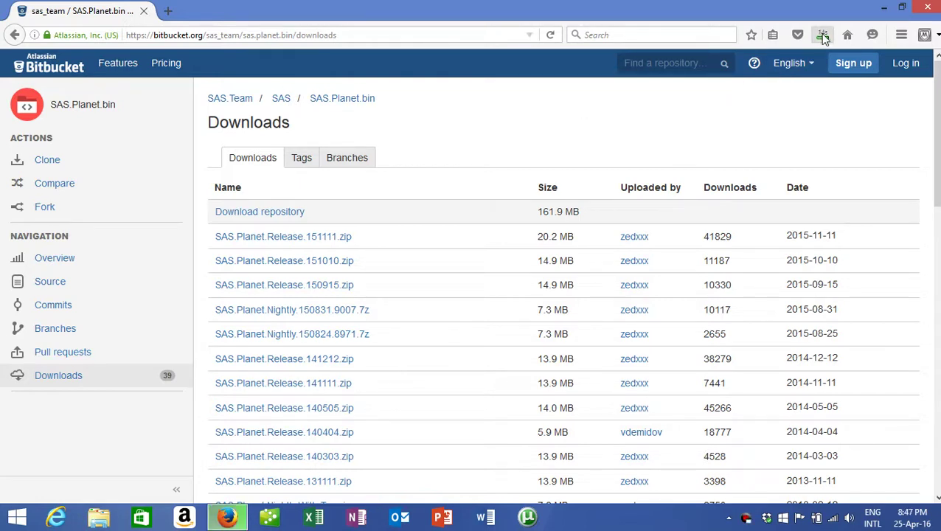
# Open the finished SAS.Planet.Release.140505(1).zip from Firefox's downloads list in WinRAR.
pyautogui.click(823, 37)
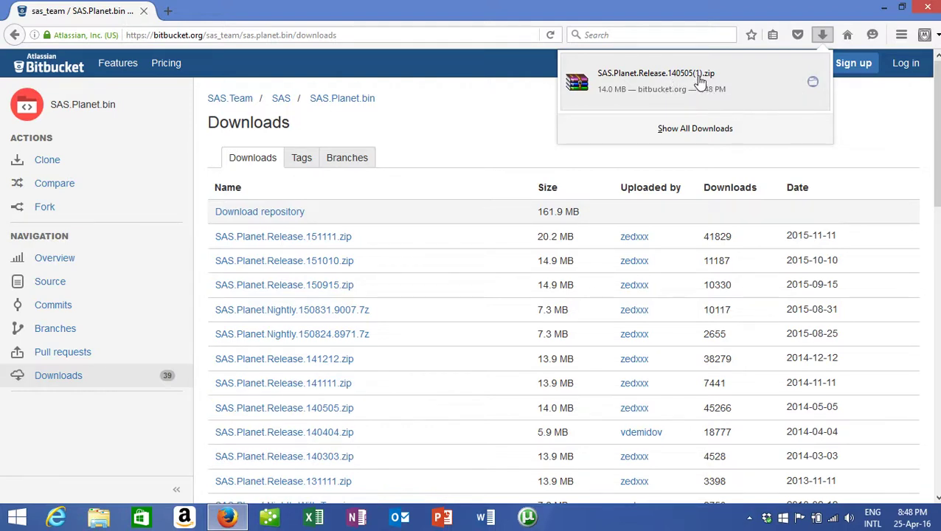
pyautogui.click(629, 86)
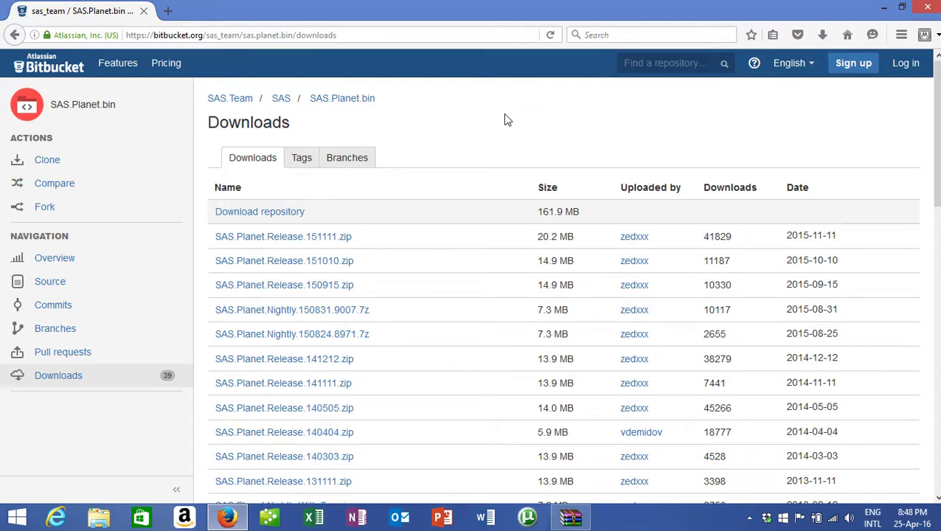
# Dismiss WinRAR's licence reminder and select the SAS.Planet.Release.140505 folder in the archive.
pyautogui.click(576, 521)
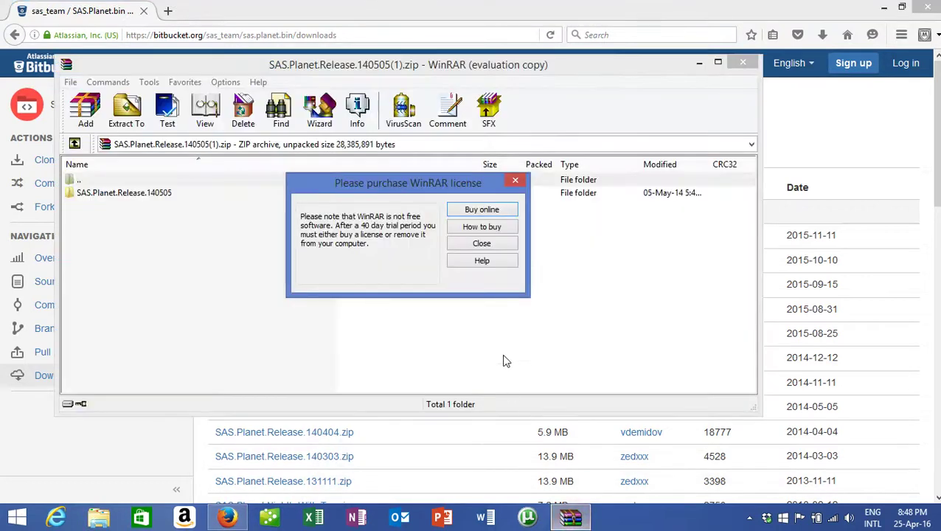
pyautogui.click(484, 245)
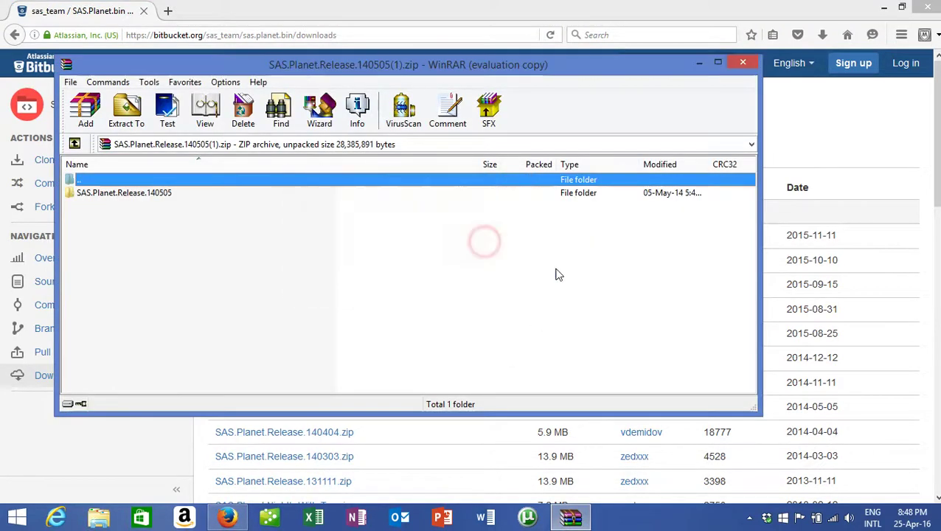
pyautogui.click(127, 194)
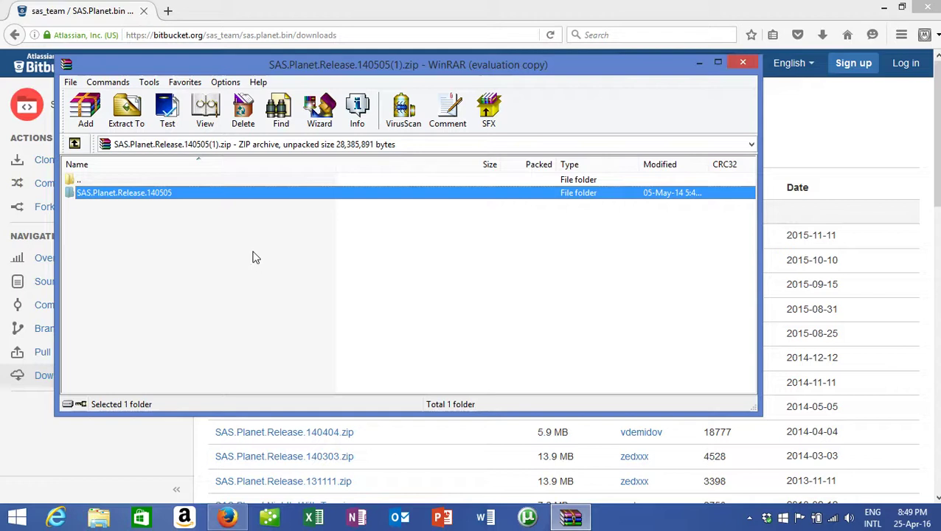
# Close the archive and browse File Explorer to OneDrive > Mapping > SAS.Planet.Release.140505.
pyautogui.click(743, 65)
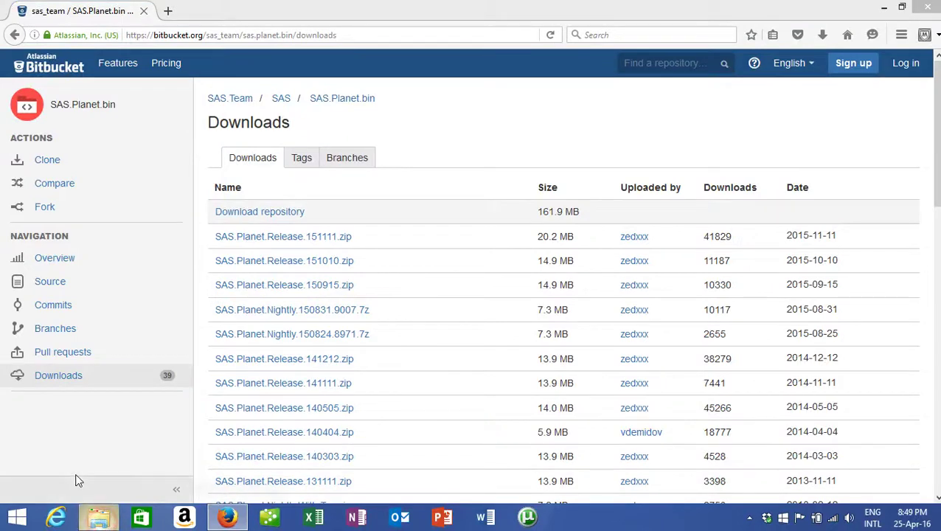
pyautogui.click(98, 517)
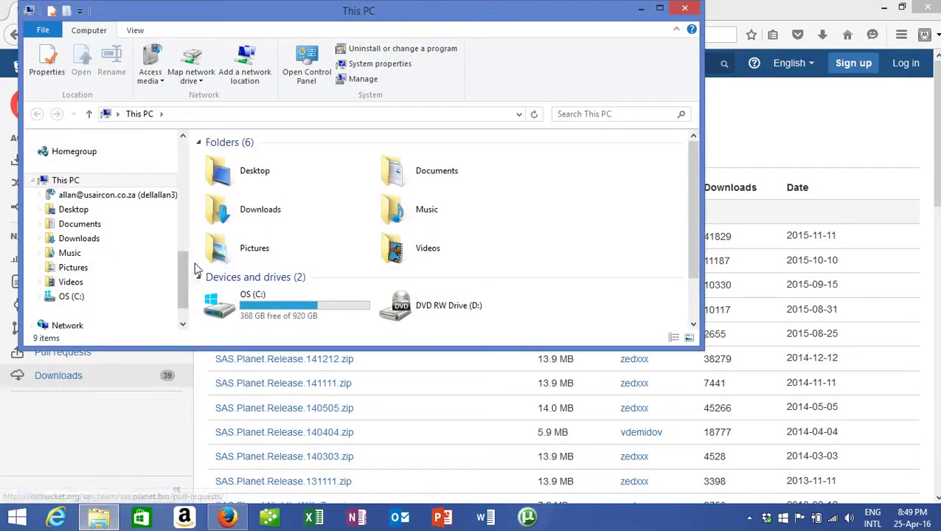
pyautogui.click(185, 227)
pyautogui.click(103, 181)
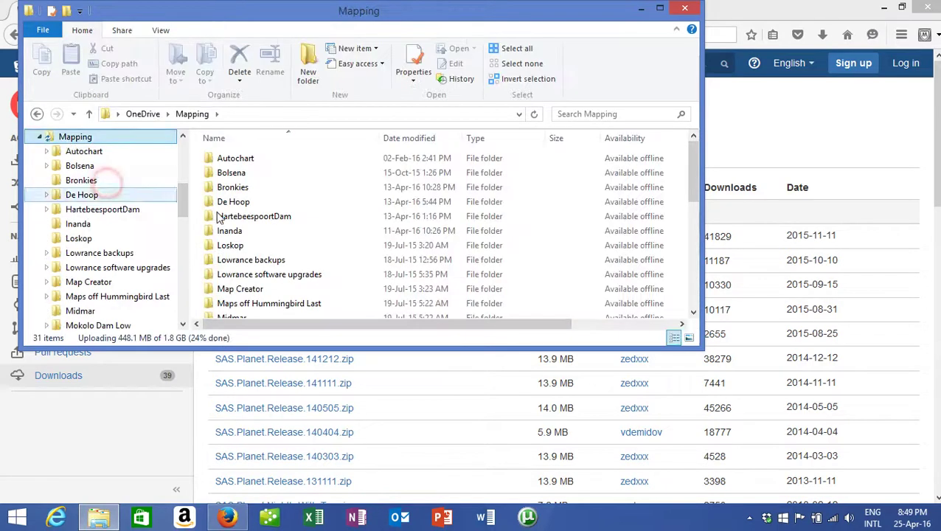
pyautogui.click(258, 246)
pyautogui.scroll(-2, 259, 246)
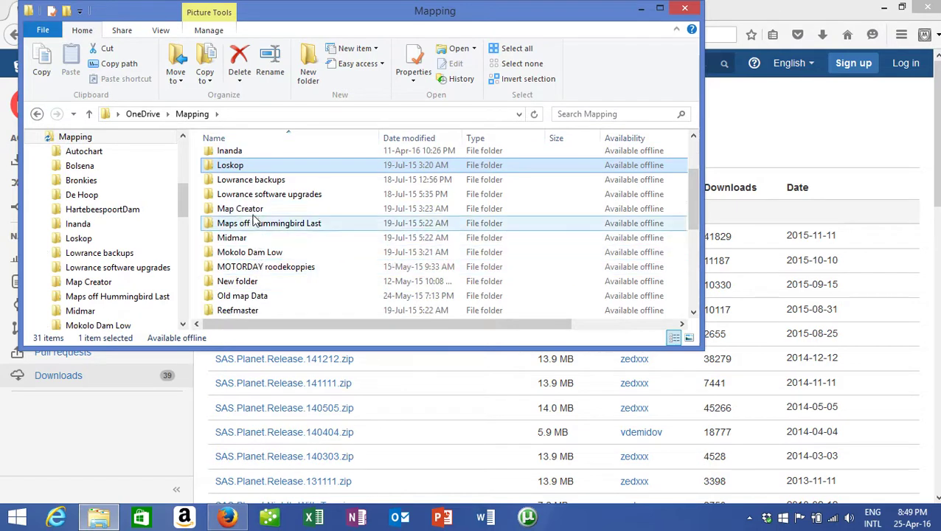
pyautogui.scroll(-1, 254, 221)
pyautogui.scroll(-1, 262, 251)
pyautogui.click(265, 272)
pyautogui.doubleClick(266, 271)
# Launch SASPlanet.exe and accept the duplicate map GUID warning.
pyautogui.scroll(-4, 295, 243)
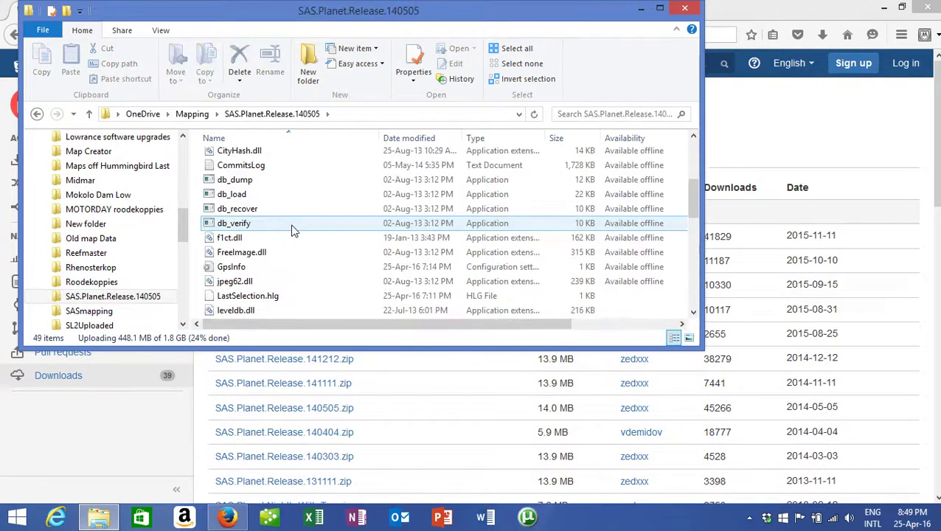
pyautogui.scroll(-7, 294, 232)
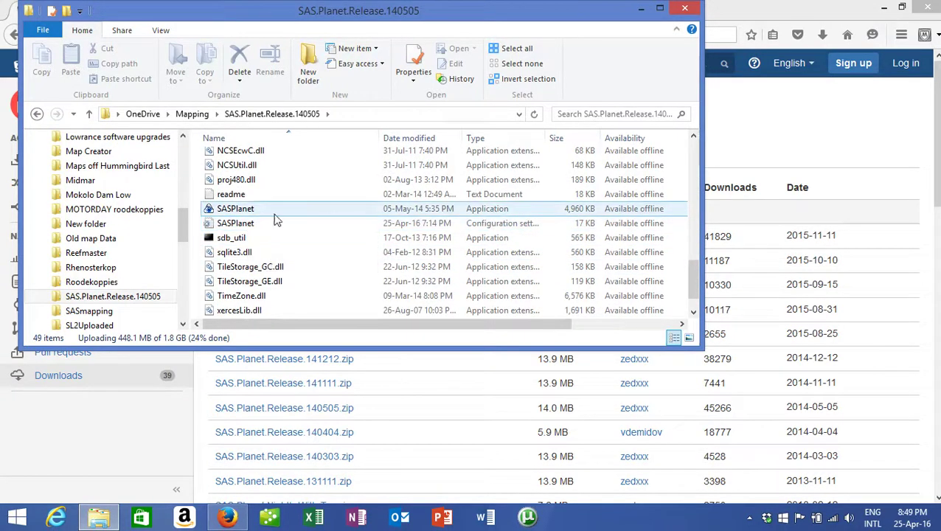
pyautogui.click(244, 210)
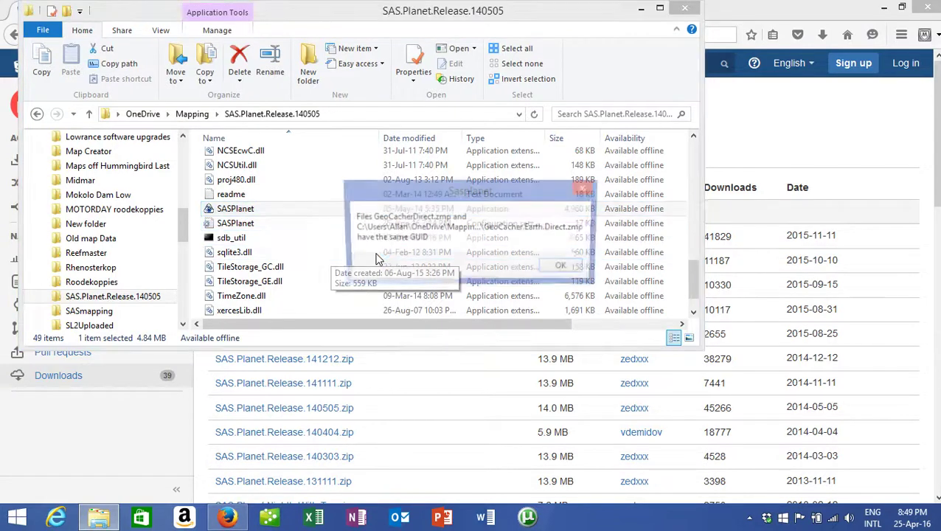
pyautogui.click(565, 266)
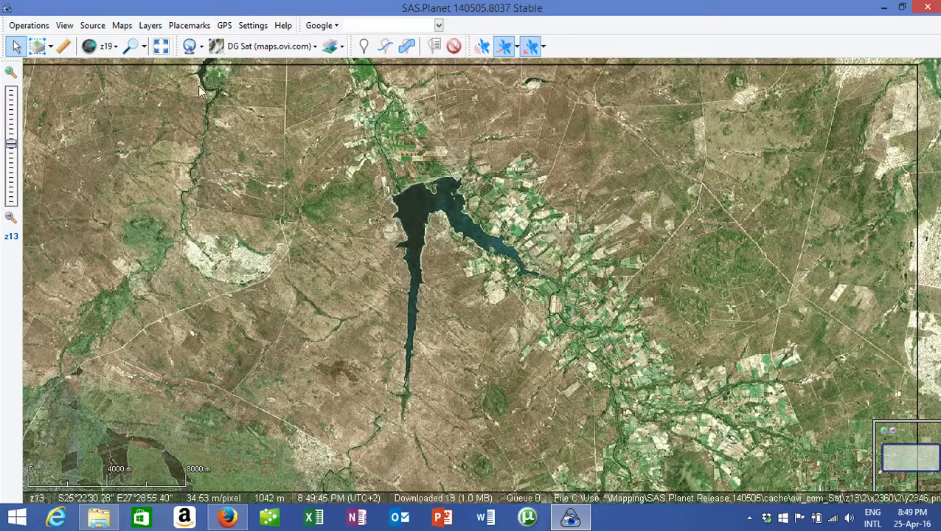
# Set SAS.Planet's tile source mode to Internet.
pyautogui.click(192, 47)
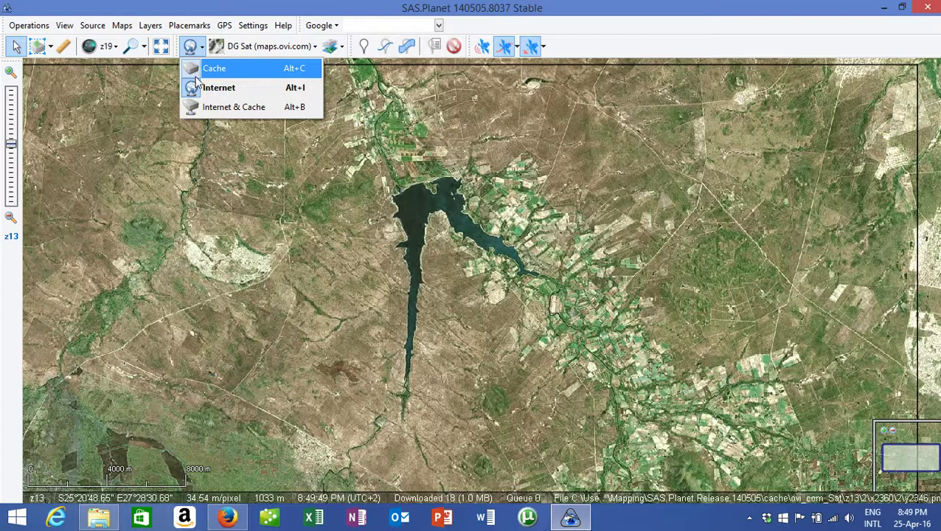
pyautogui.click(215, 89)
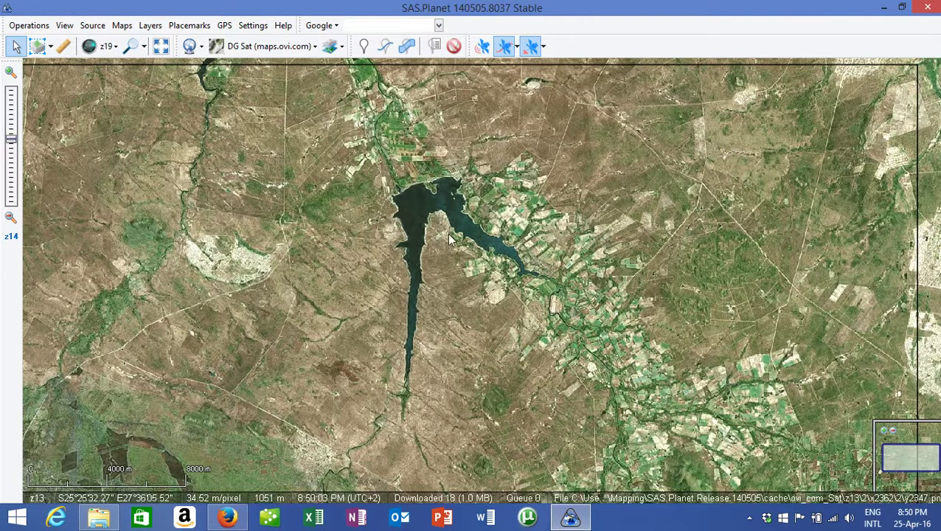
# Zoom and pan the DG Sat map along the shoreline, ending at z14 with the whole reservoir visible.
pyautogui.scroll(2, 447, 234)
pyautogui.scroll(3, 449, 241)
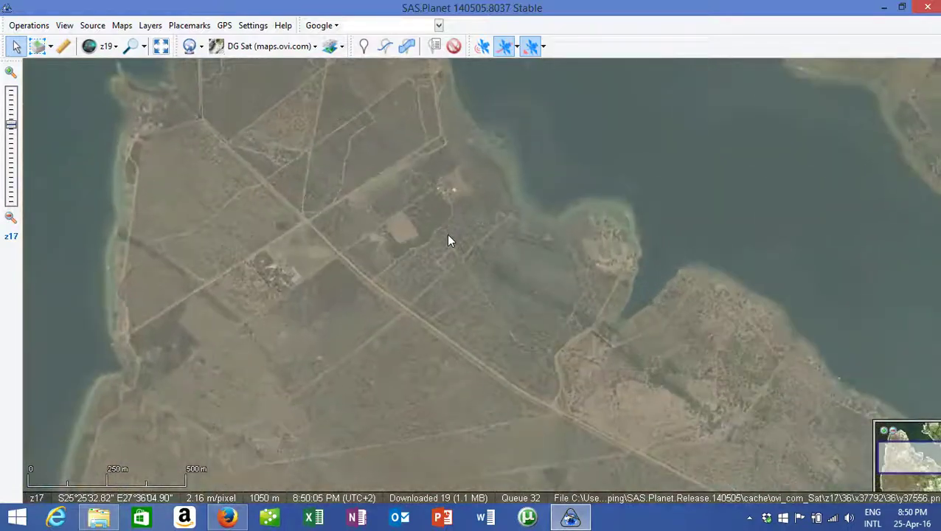
pyautogui.scroll(1, 449, 241)
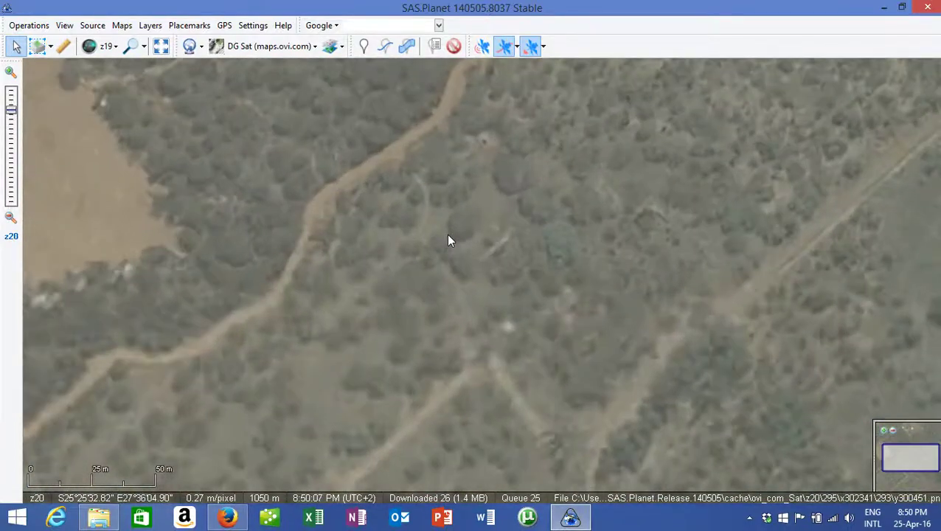
pyautogui.scroll(-2, 447, 244)
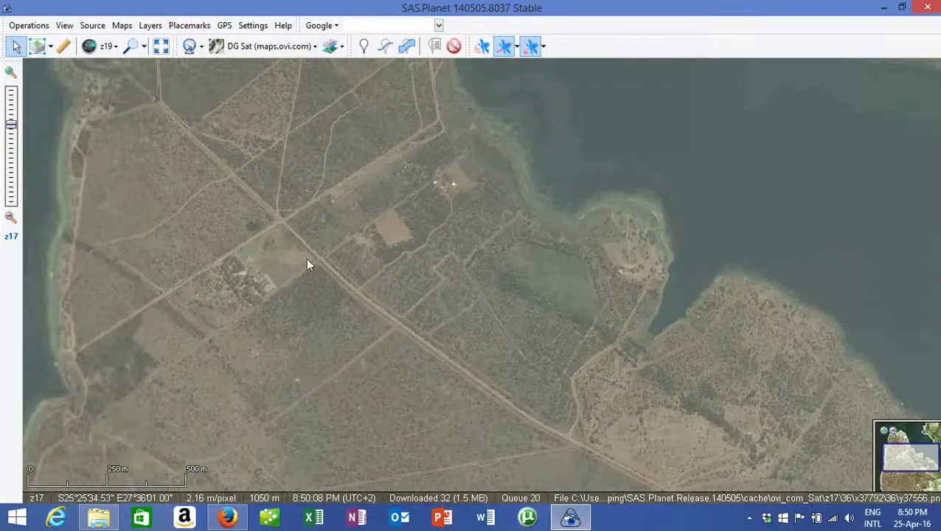
pyautogui.scroll(-1, 199, 267)
pyautogui.scroll(-1, 199, 267)
pyautogui.moveTo(147, 288); pyautogui.dragTo(508, 265)
pyautogui.scroll(1, 472, 269)
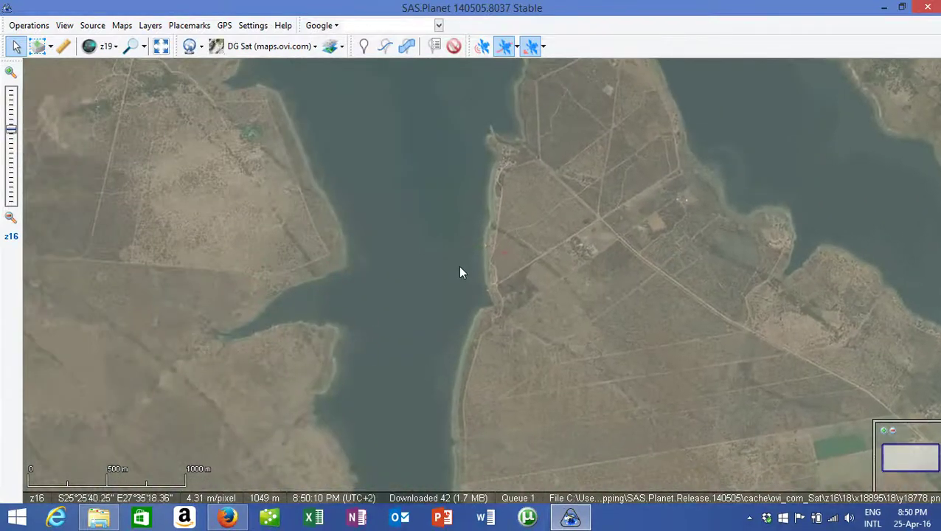
pyautogui.scroll(1, 452, 278)
pyautogui.scroll(-1, 452, 275)
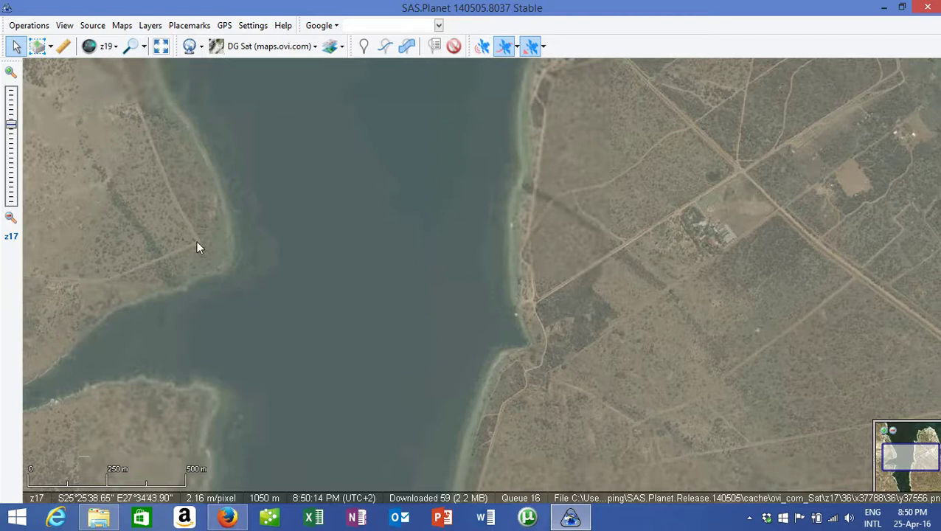
pyautogui.scroll(1, 197, 248)
pyautogui.scroll(-1, 237, 270)
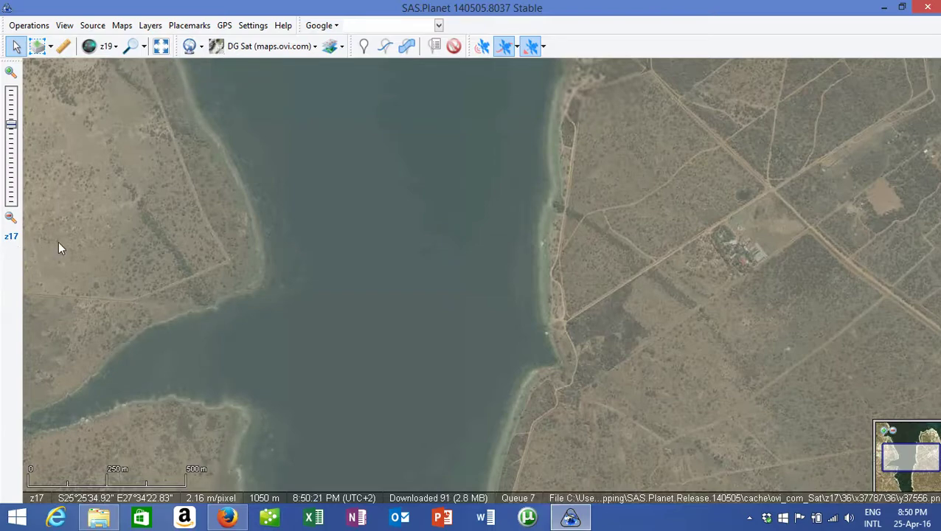
pyautogui.scroll(-1, 214, 260)
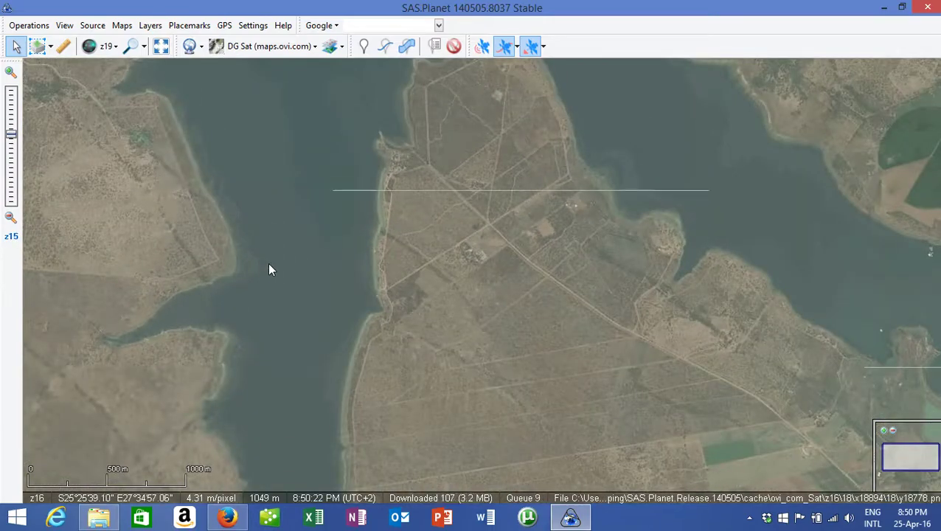
pyautogui.scroll(-1, 269, 266)
pyautogui.scroll(-2, 269, 268)
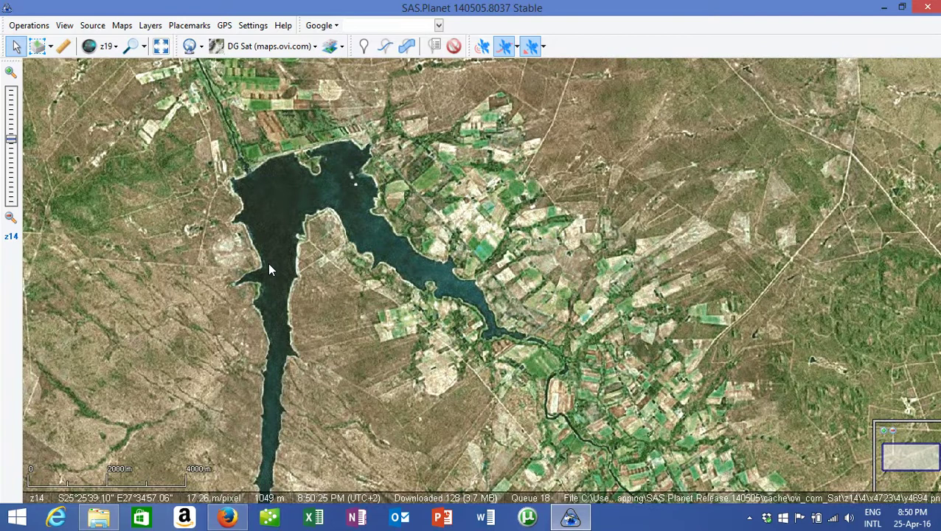
pyautogui.scroll(2, 269, 270)
pyautogui.scroll(1, 268, 271)
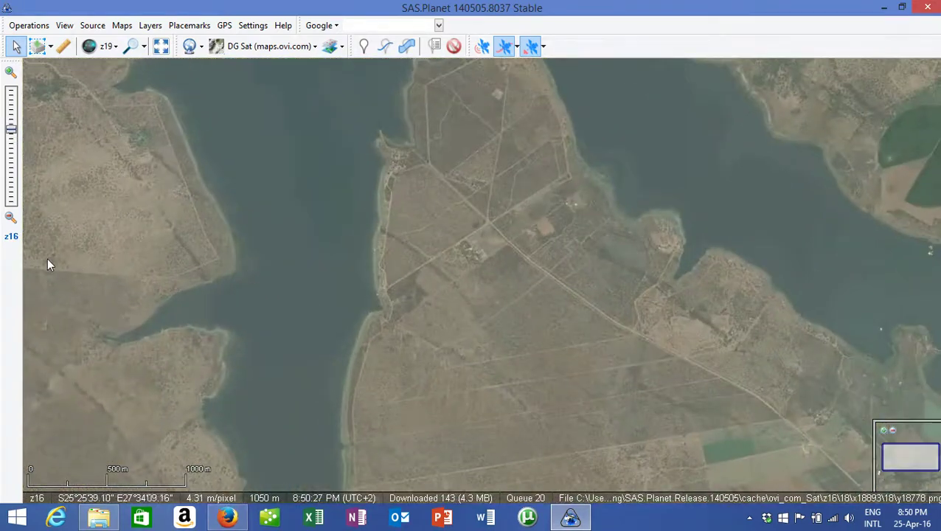
pyautogui.scroll(1, 225, 272)
pyautogui.moveTo(280, 240)
pyautogui.mouseDown()
pyautogui.moveTo(284, 267)
pyautogui.moveTo(361, 280)
pyautogui.moveTo(351, 302)
pyautogui.mouseUp()
pyautogui.scroll(-1, 369, 280)
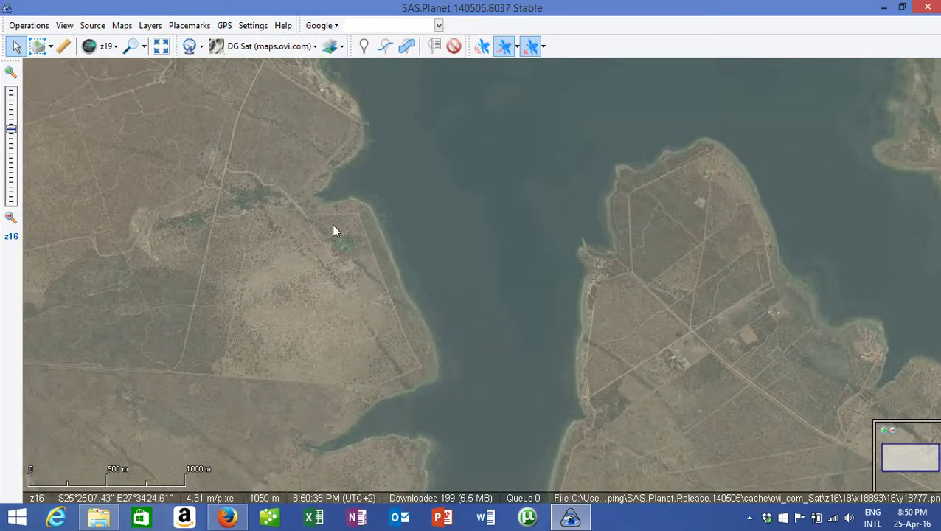
pyautogui.scroll(1, 334, 243)
pyautogui.scroll(1, 324, 266)
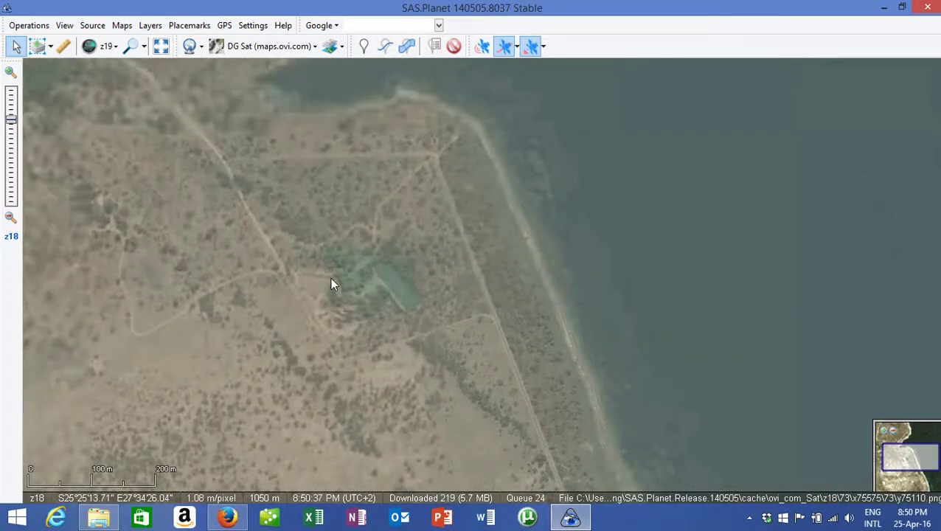
pyautogui.scroll(-1, 331, 284)
pyautogui.scroll(1, 330, 287)
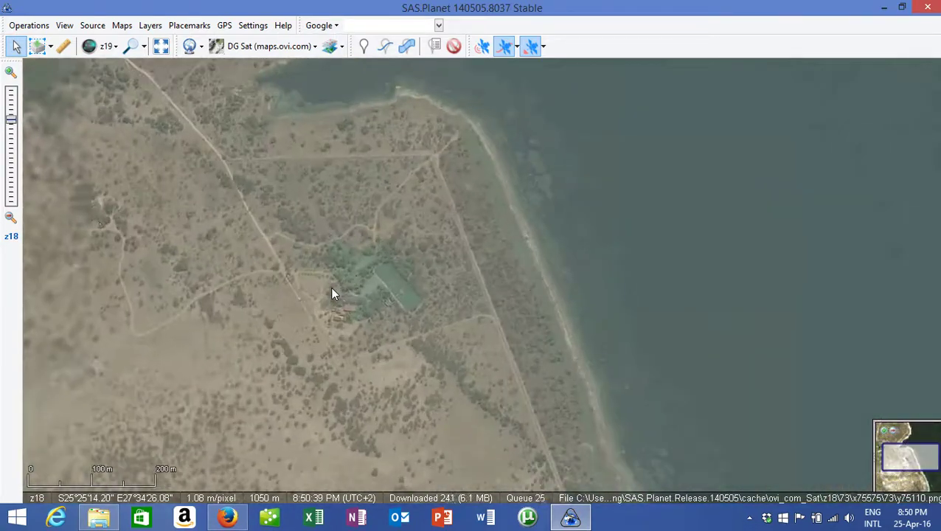
pyautogui.scroll(1, 403, 261)
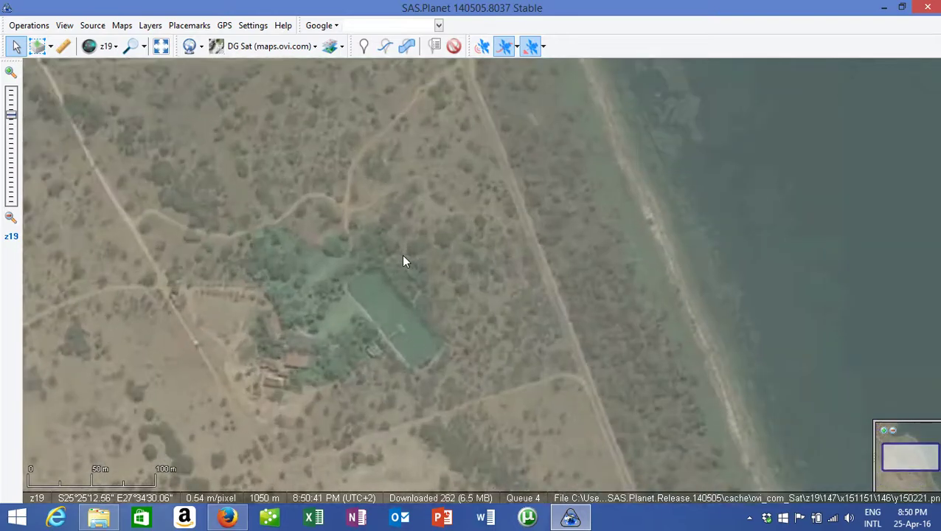
pyautogui.scroll(-4, 403, 261)
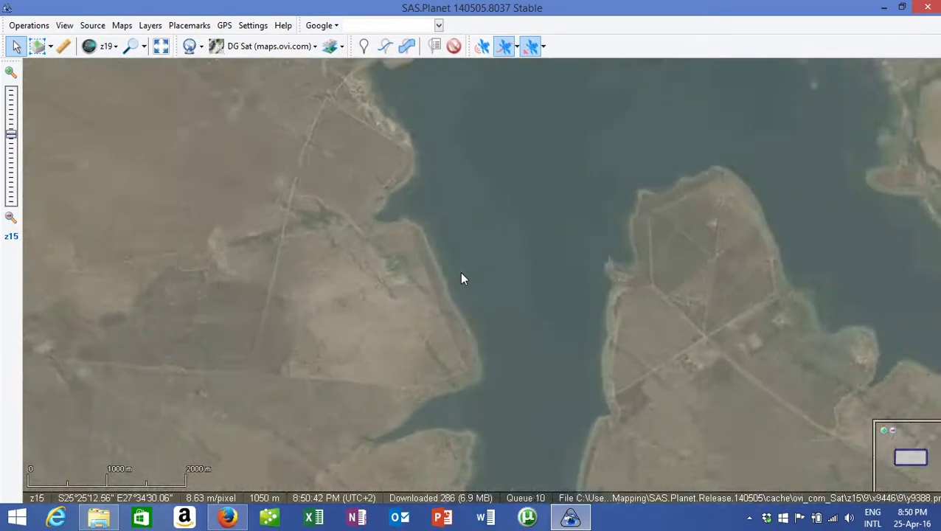
pyautogui.scroll(-1, 479, 318)
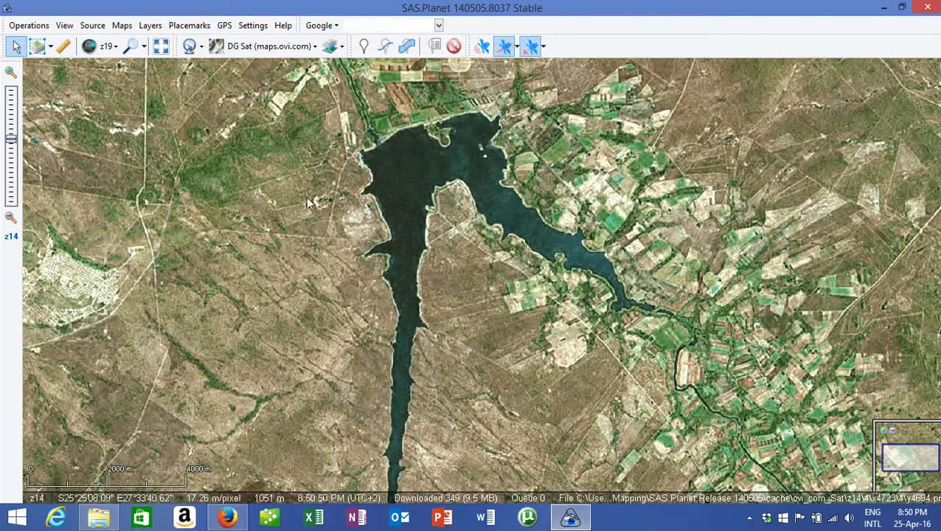
# Switch the selection tool to Polygonal Selection.
pyautogui.click(50, 48)
pyautogui.click(49, 48)
pyautogui.click(49, 50)
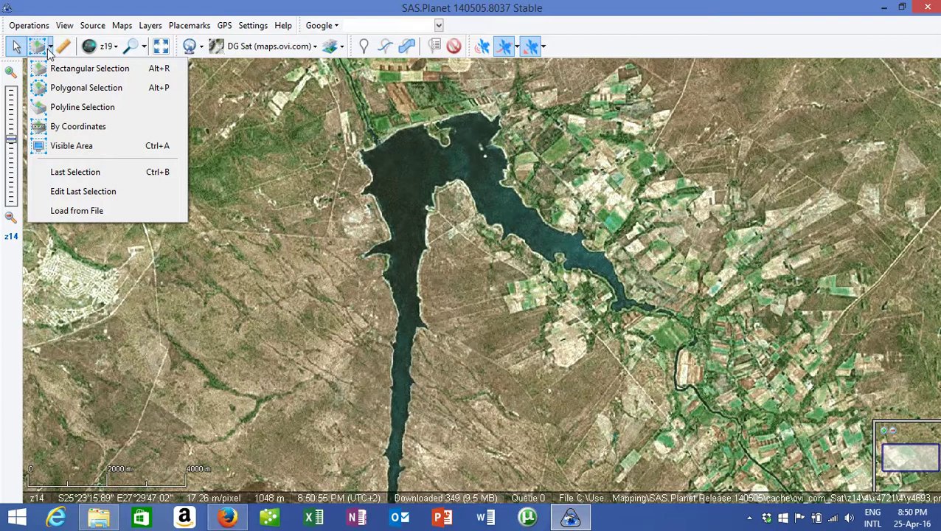
pyautogui.click(81, 89)
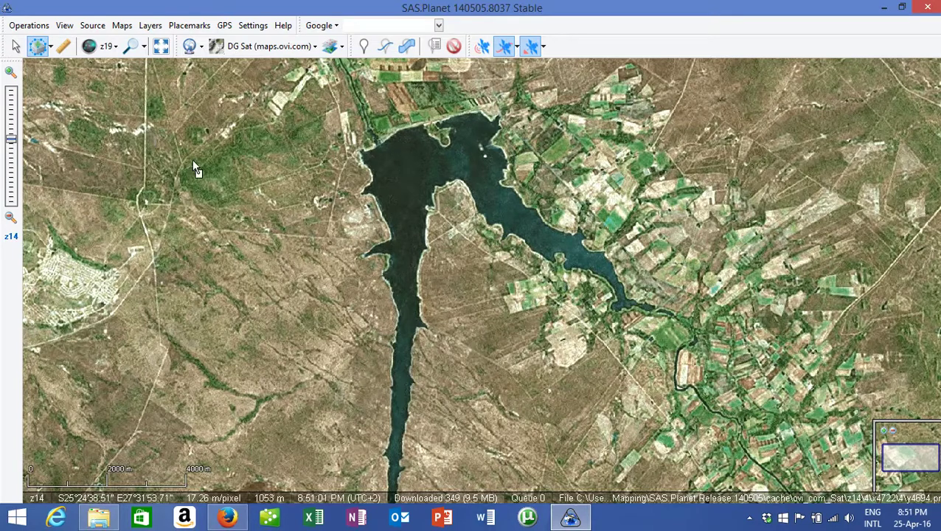
# Place polygon vertices along the northern shore and down the eastern river arm to its far end.
pyautogui.click(343, 126)
pyautogui.click(475, 92)
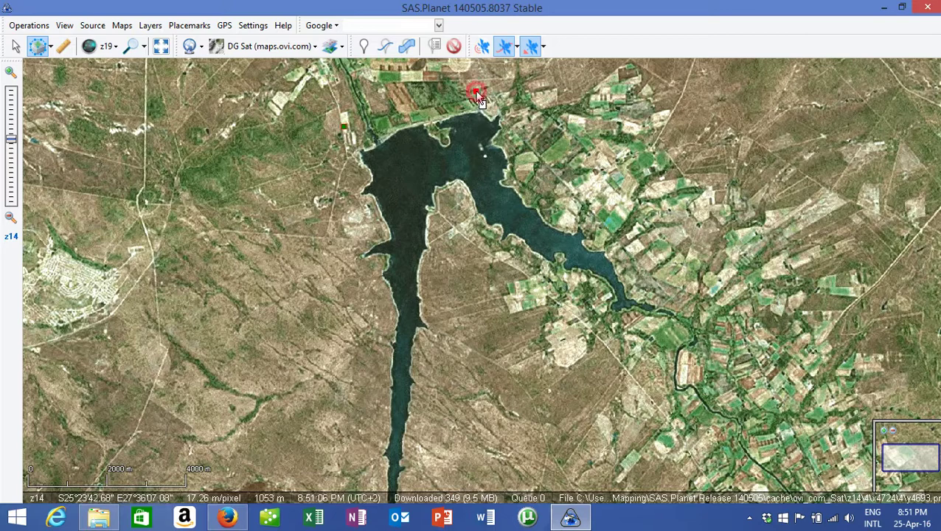
pyautogui.click(529, 109)
pyautogui.click(531, 139)
pyautogui.click(543, 180)
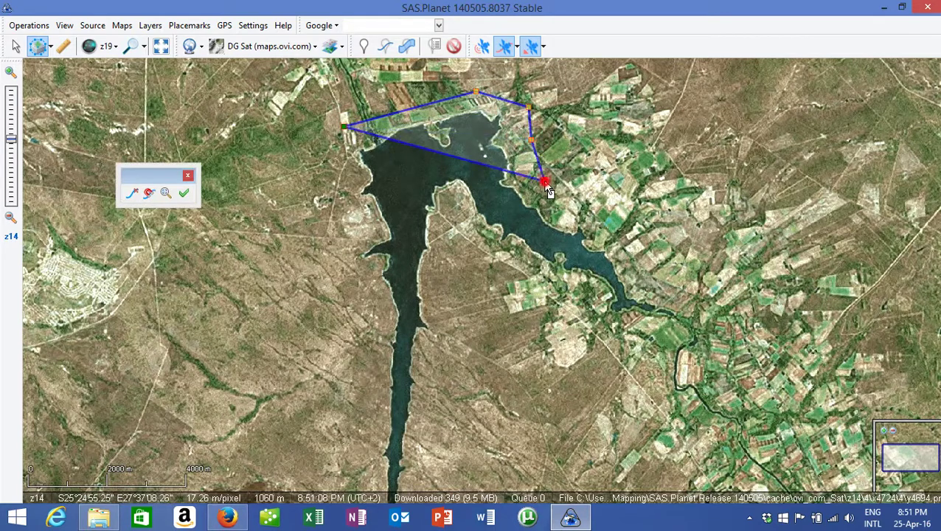
pyautogui.click(562, 203)
pyautogui.click(592, 212)
pyautogui.click(615, 243)
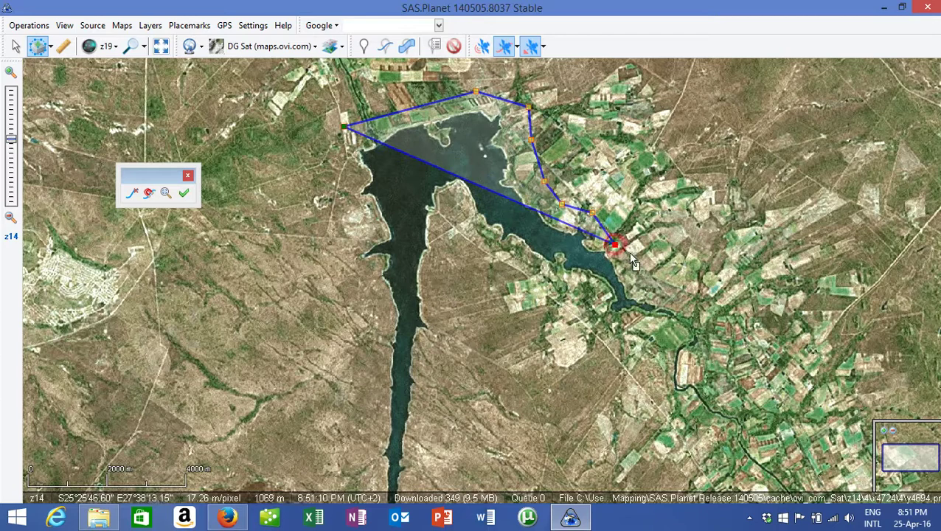
pyautogui.click(640, 274)
pyautogui.click(667, 289)
pyautogui.click(693, 307)
pyautogui.click(712, 323)
pyautogui.click(720, 351)
pyautogui.click(709, 378)
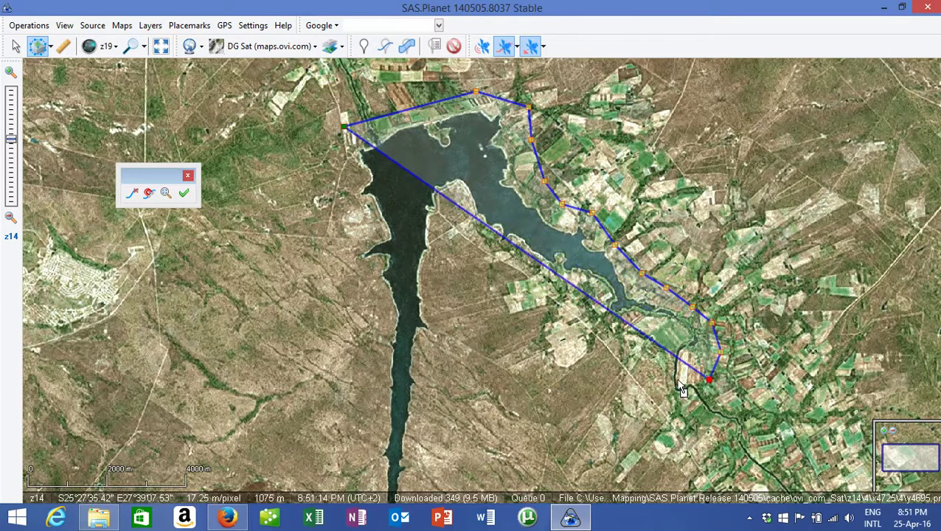
pyautogui.click(677, 378)
# Trace back past the peninsula, around the southern end and up the west shore, then finish the polygon.
pyautogui.click(616, 353)
pyautogui.click(555, 288)
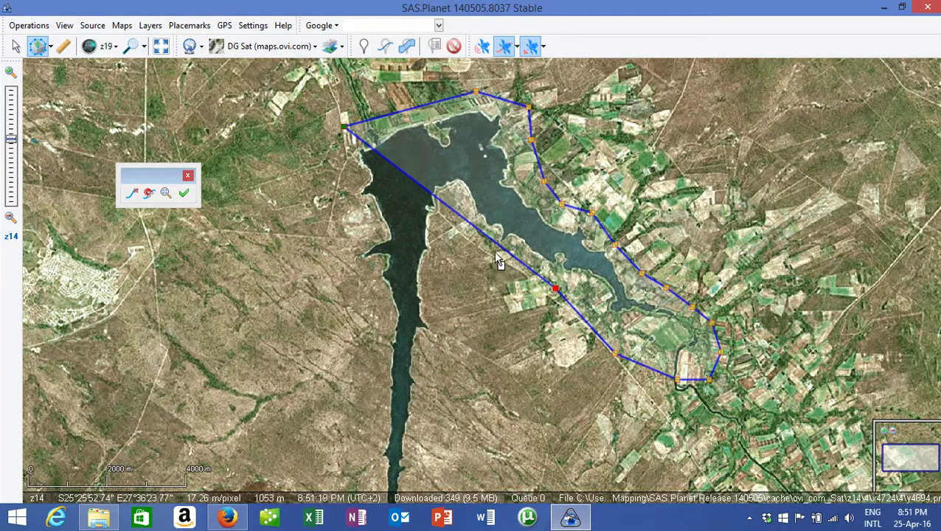
pyautogui.click(491, 253)
pyautogui.click(450, 201)
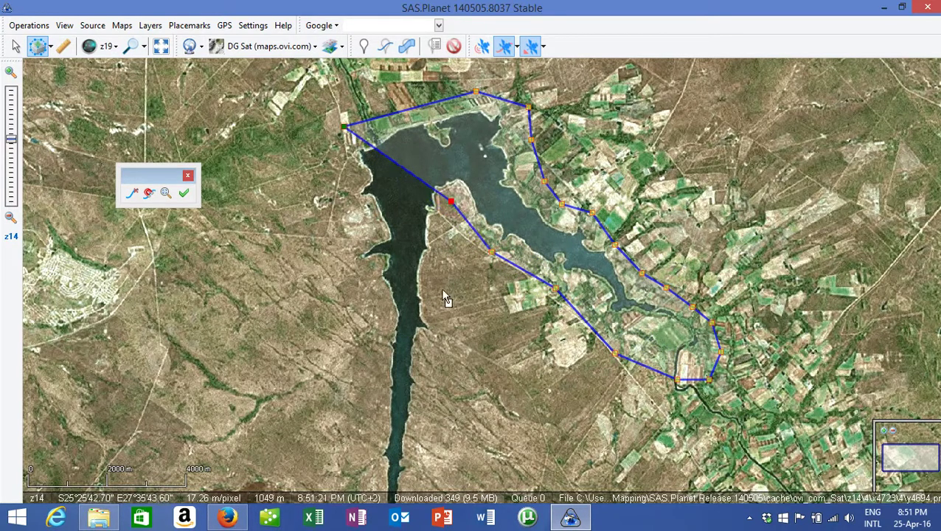
pyautogui.click(437, 361)
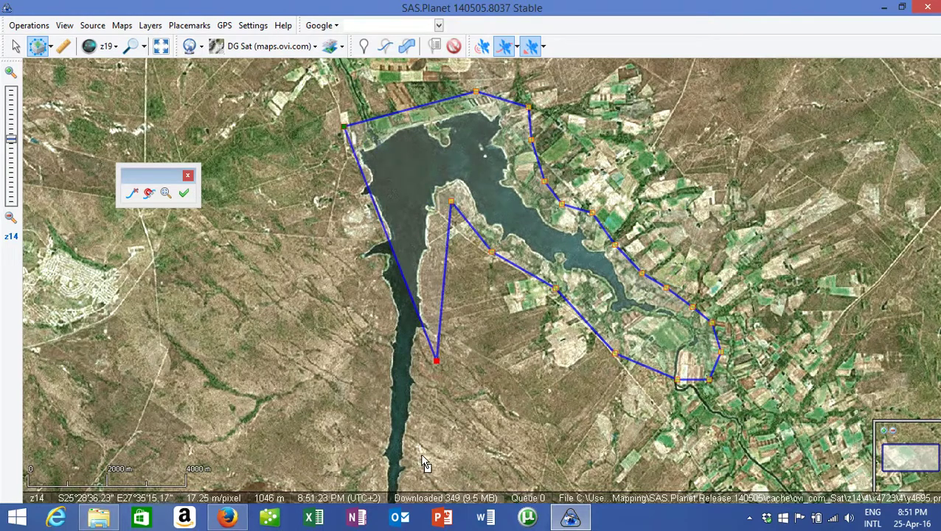
pyautogui.scroll(-1, 469, 421)
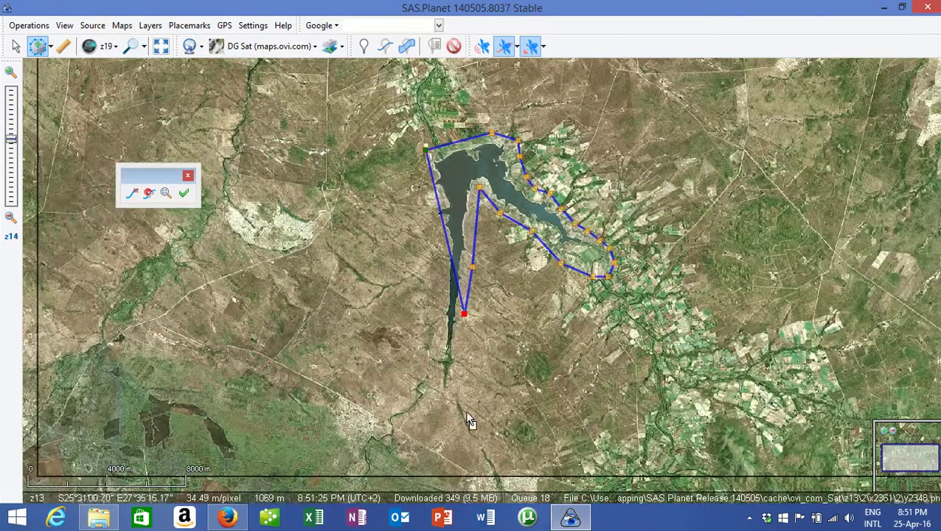
pyautogui.scroll(1, 465, 413)
pyautogui.click(458, 376)
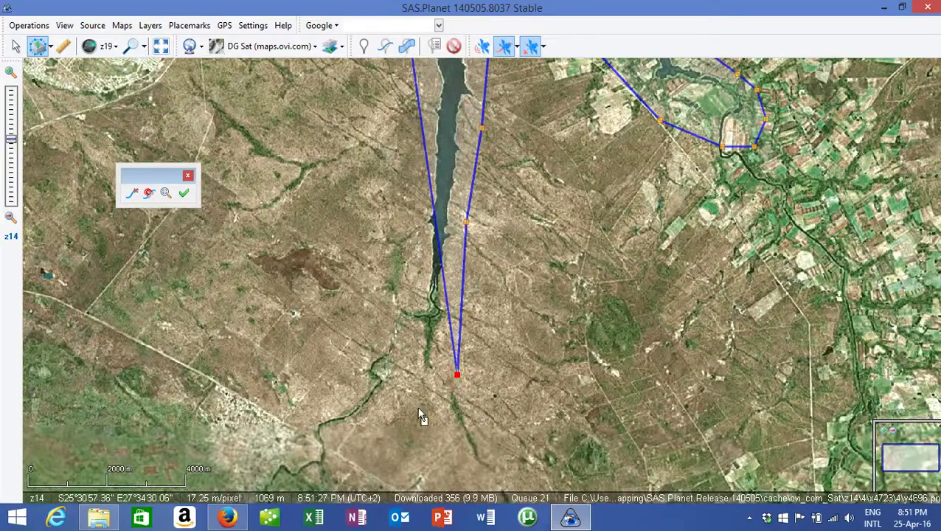
pyautogui.click(415, 411)
pyautogui.click(376, 385)
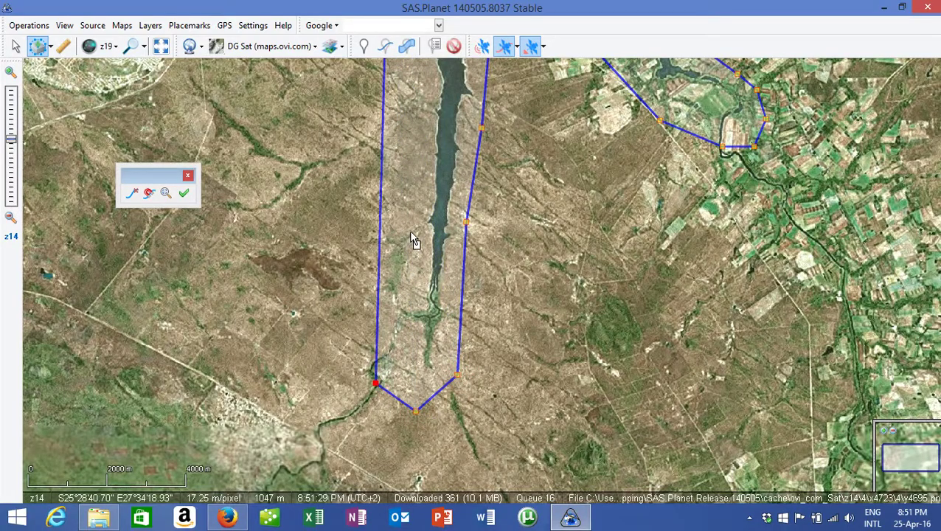
pyautogui.scroll(-2, 411, 238)
pyautogui.scroll(2, 412, 165)
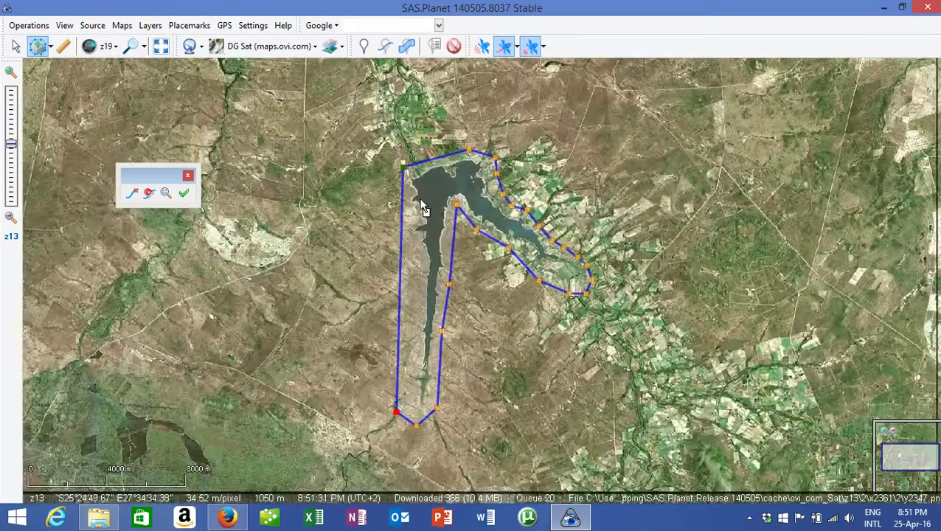
pyautogui.click(406, 363)
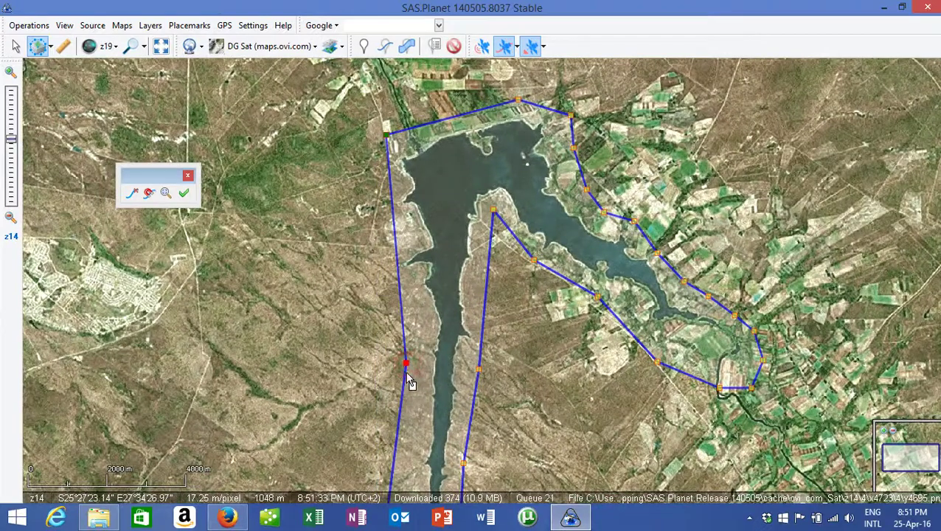
pyautogui.click(378, 266)
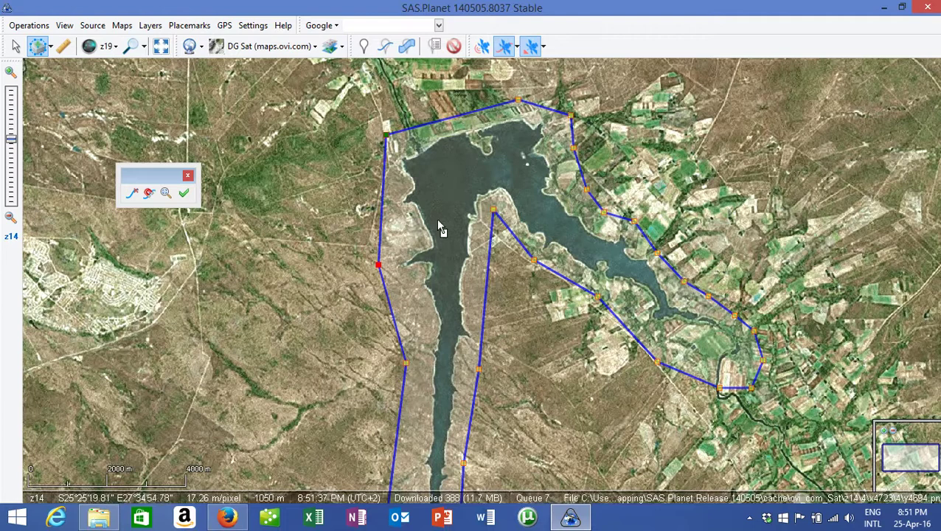
pyautogui.click(183, 192)
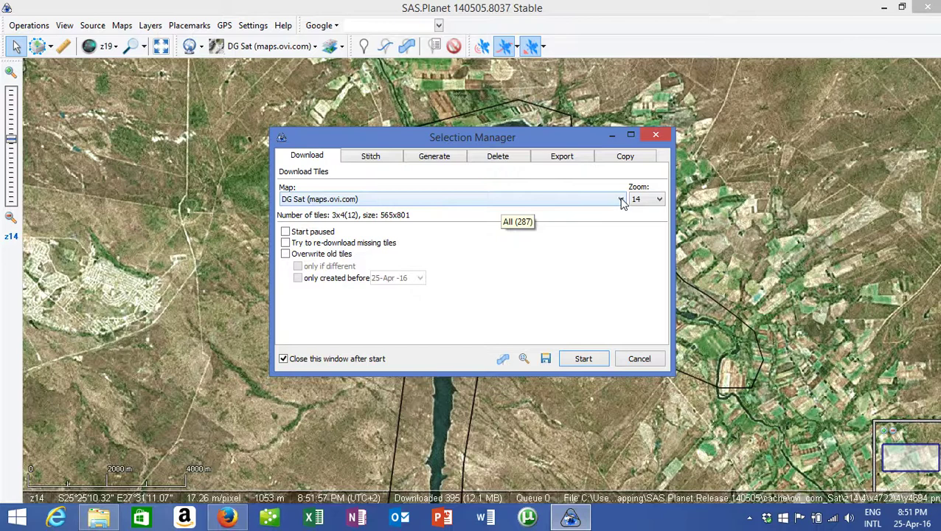
# Cancel the Selection Manager's Download tab without downloading any tiles.
pyautogui.click(640, 359)
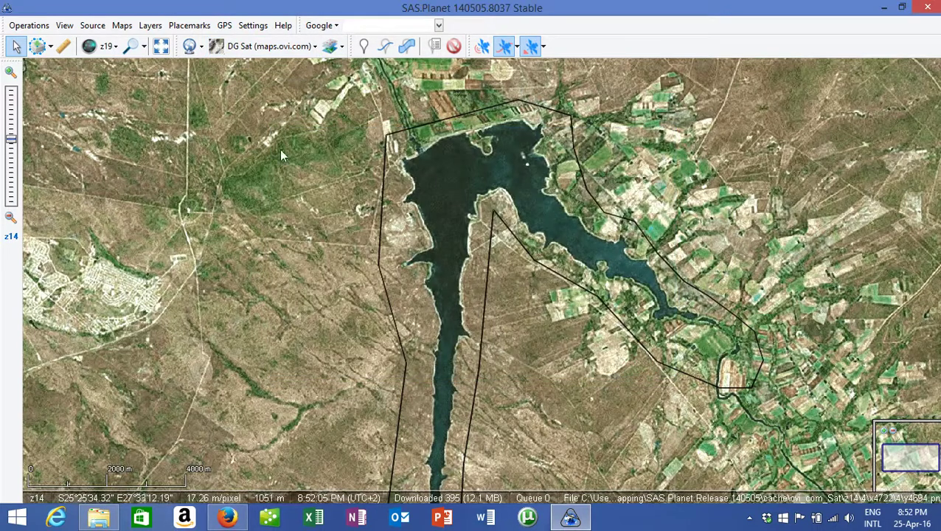
pyautogui.click(272, 46)
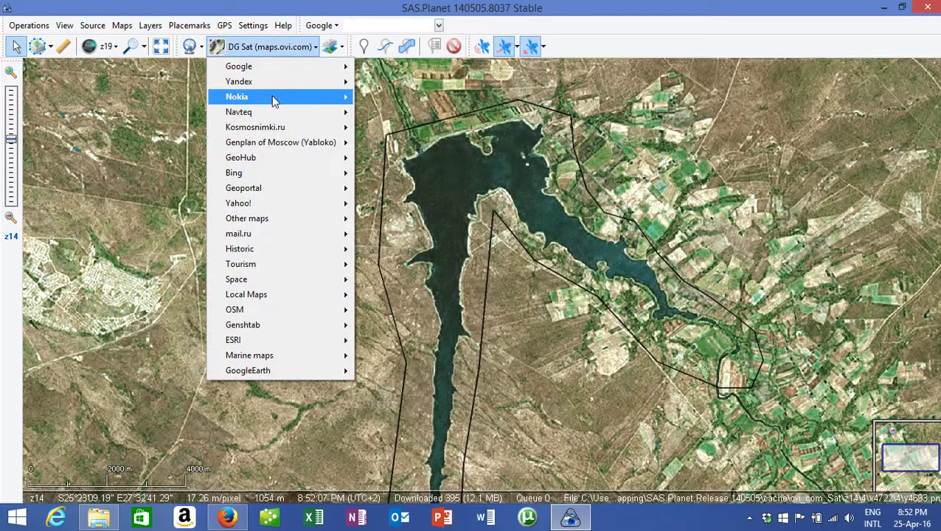
pyautogui.moveTo(272, 96)
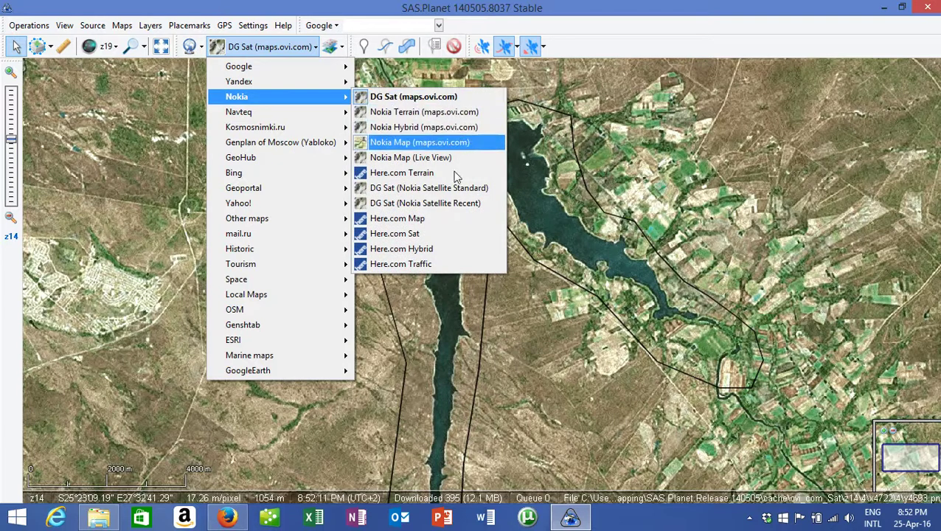
pyautogui.click(448, 112)
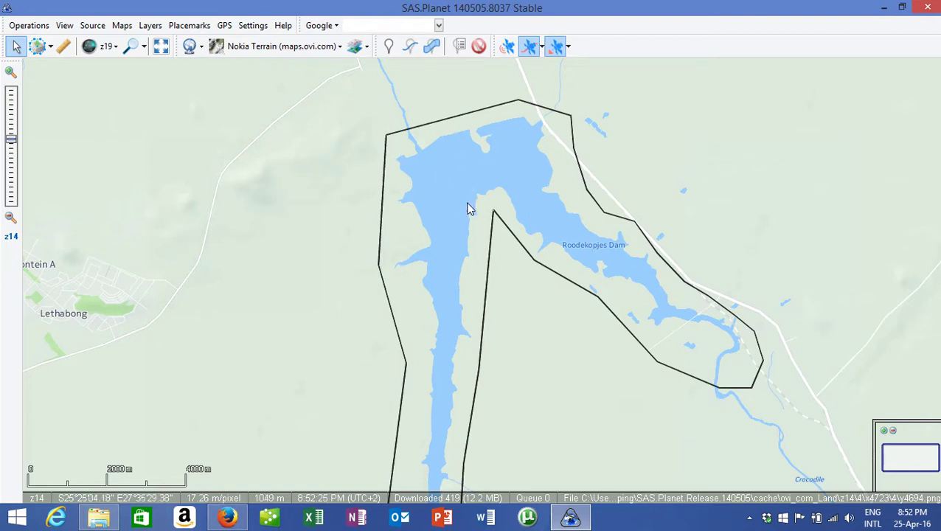
pyautogui.click(324, 46)
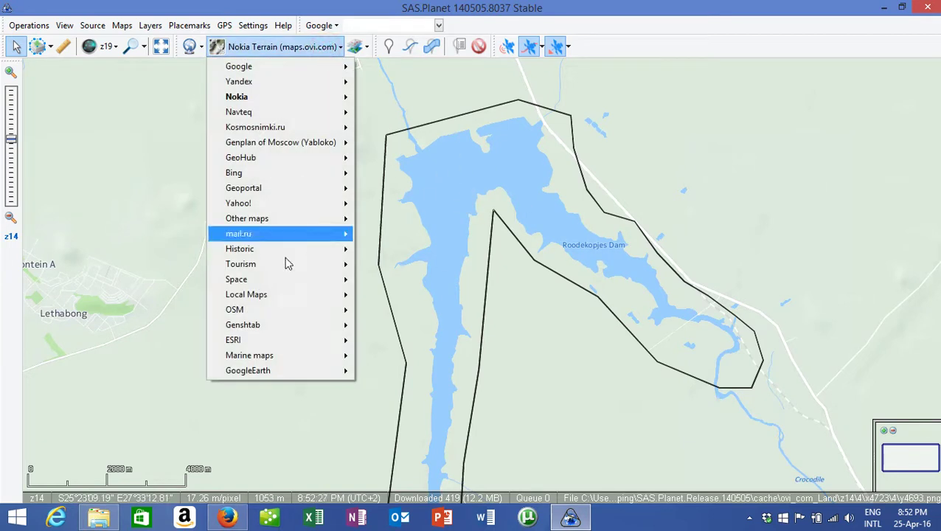
pyautogui.moveTo(287, 370)
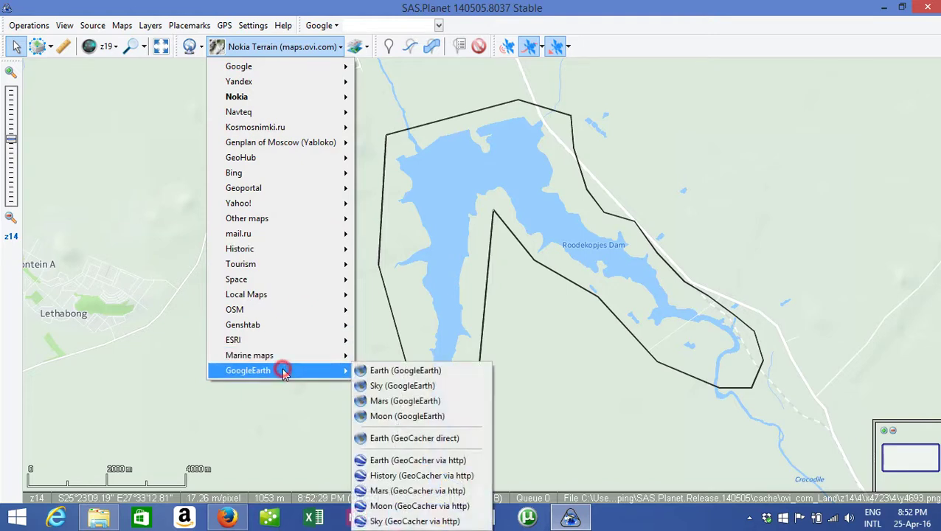
pyautogui.click(402, 373)
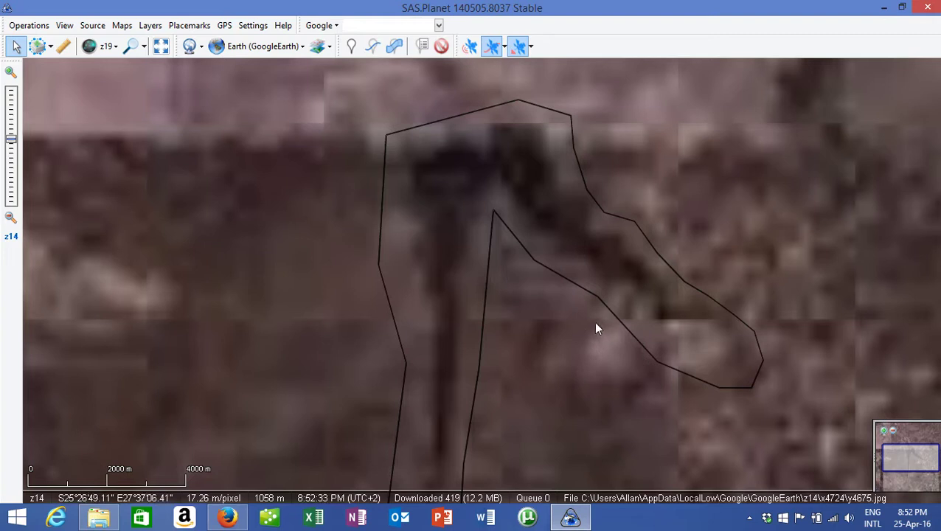
pyautogui.scroll(-1, 561, 306)
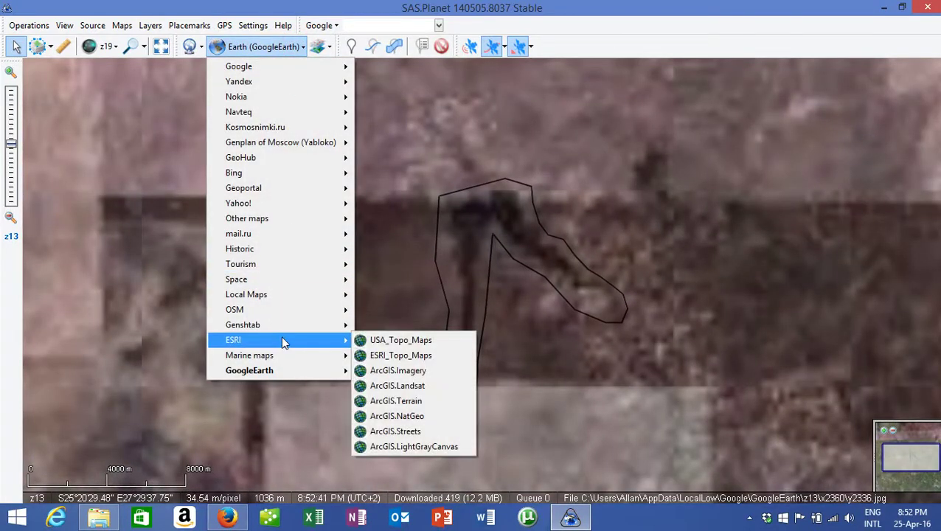
pyautogui.click(414, 375)
pyautogui.scroll(3, 546, 277)
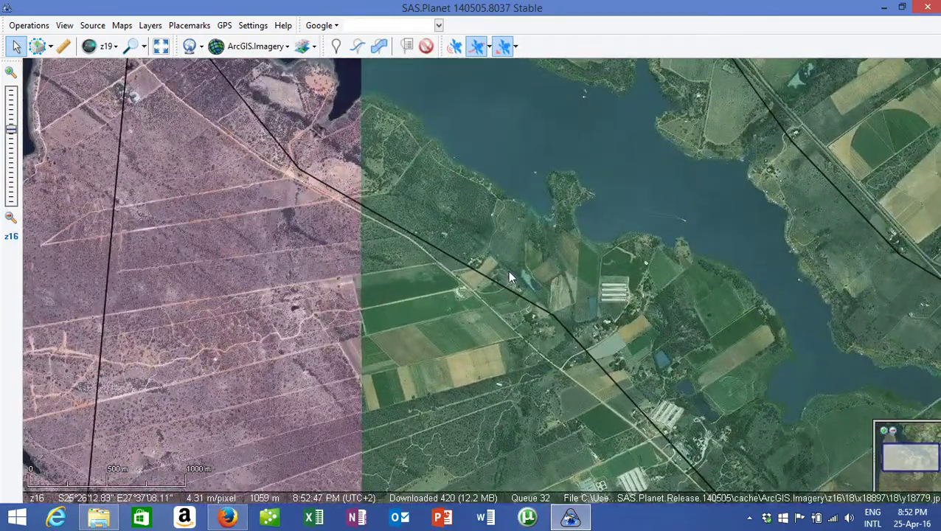
pyautogui.scroll(-2, 517, 271)
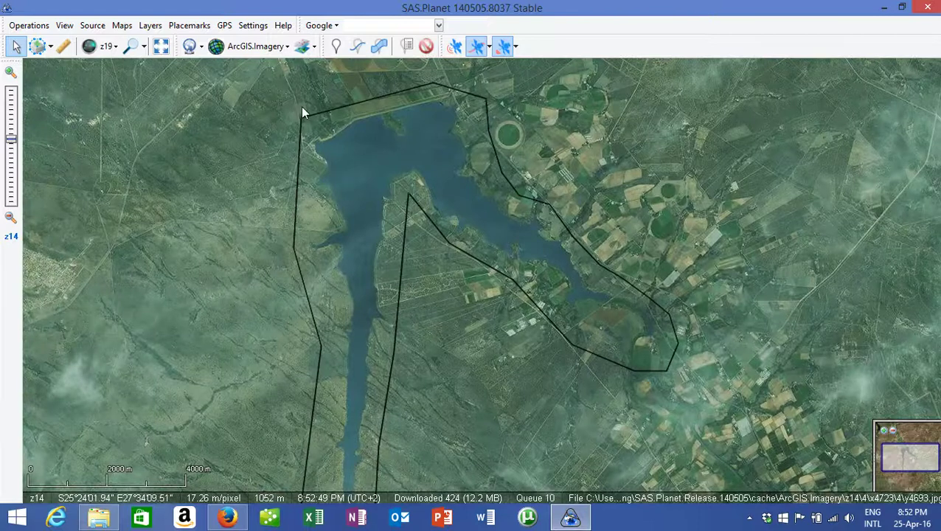
pyautogui.click(274, 46)
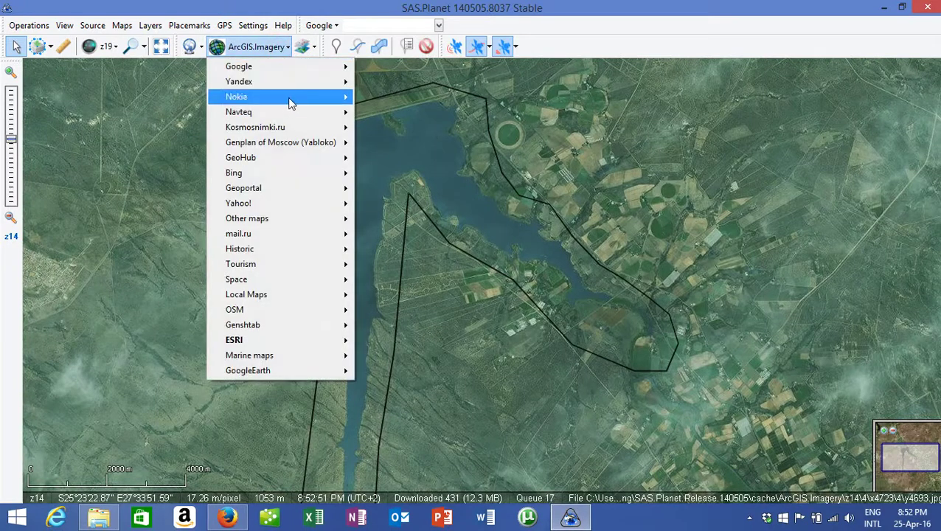
pyautogui.moveTo(290, 98)
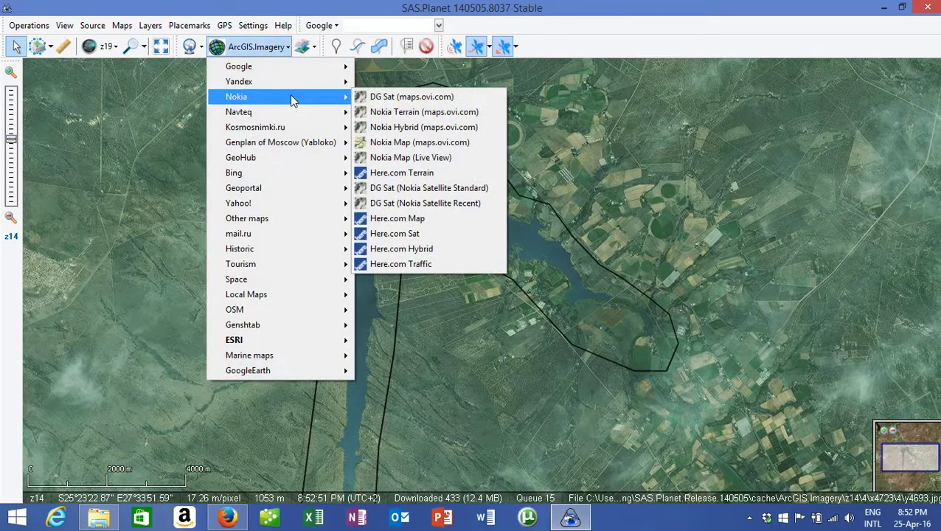
pyautogui.click(440, 98)
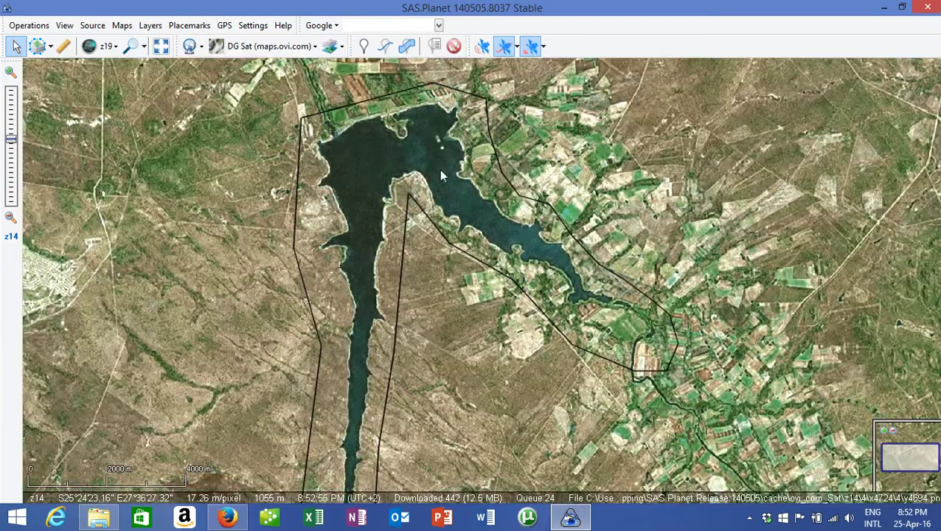
pyautogui.scroll(4, 439, 178)
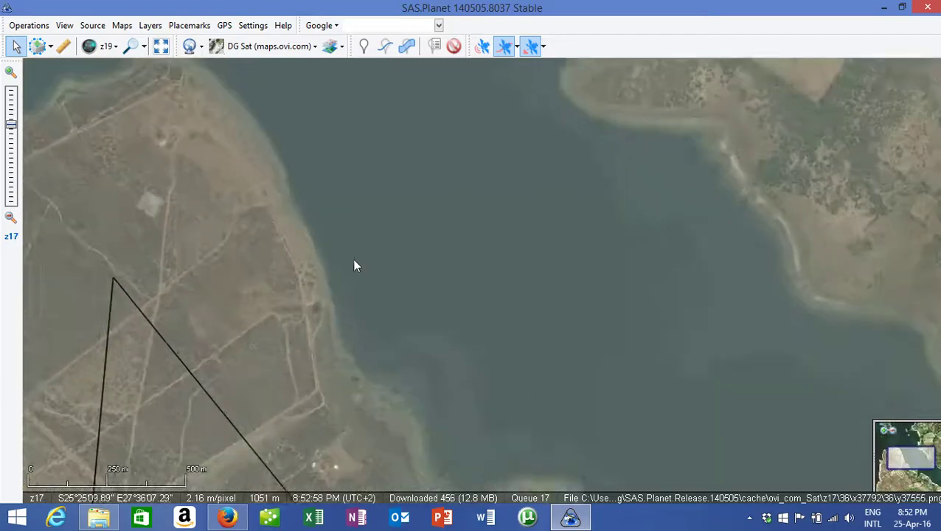
pyautogui.scroll(-2, 354, 265)
pyautogui.moveTo(332, 371); pyautogui.dragTo(463, 245)
pyautogui.scroll(-1, 463, 246)
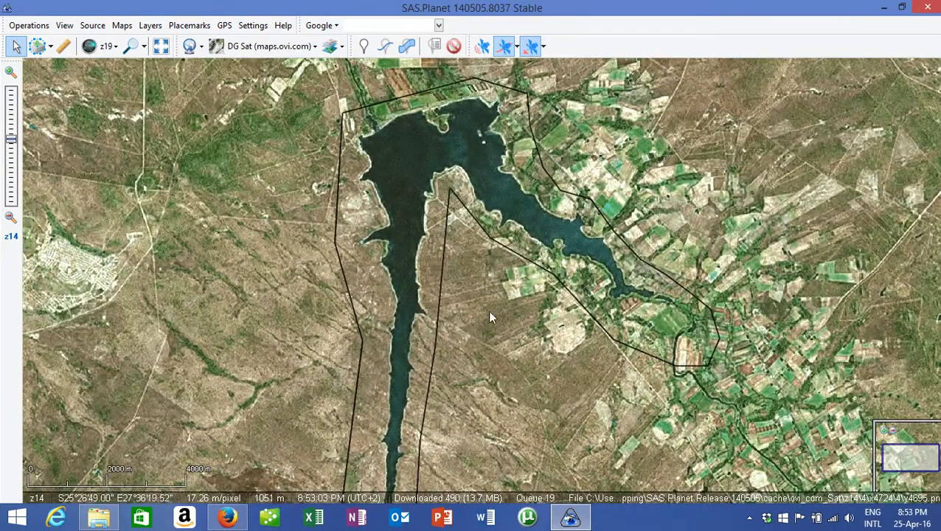
# Reuse the last dam selection, download its DG Sat tiles at zoom 16, and quit the finished progress window.
pyautogui.click(50, 46)
pyautogui.click(81, 170)
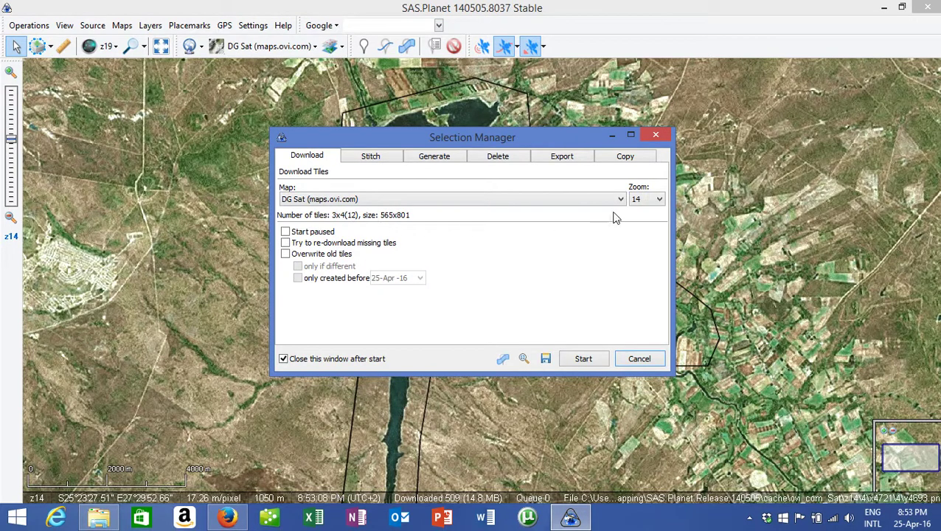
pyautogui.click(659, 199)
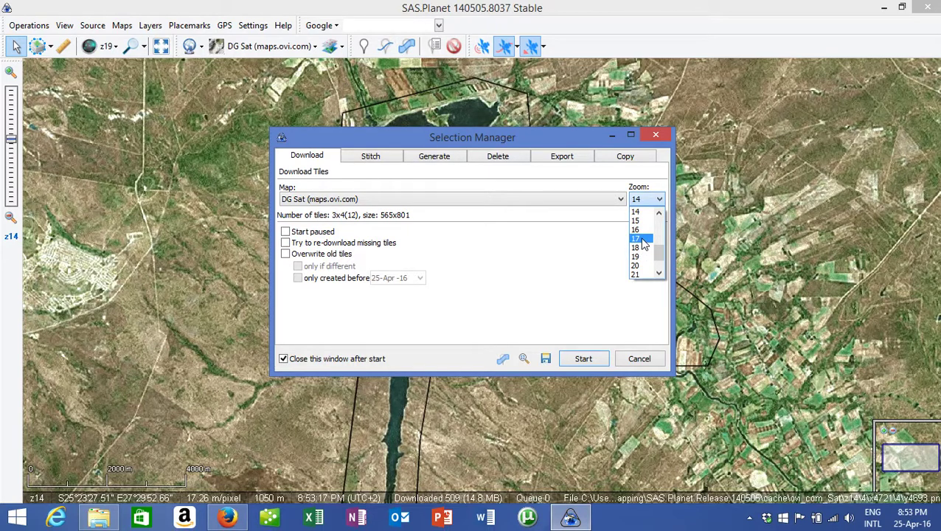
pyautogui.click(639, 230)
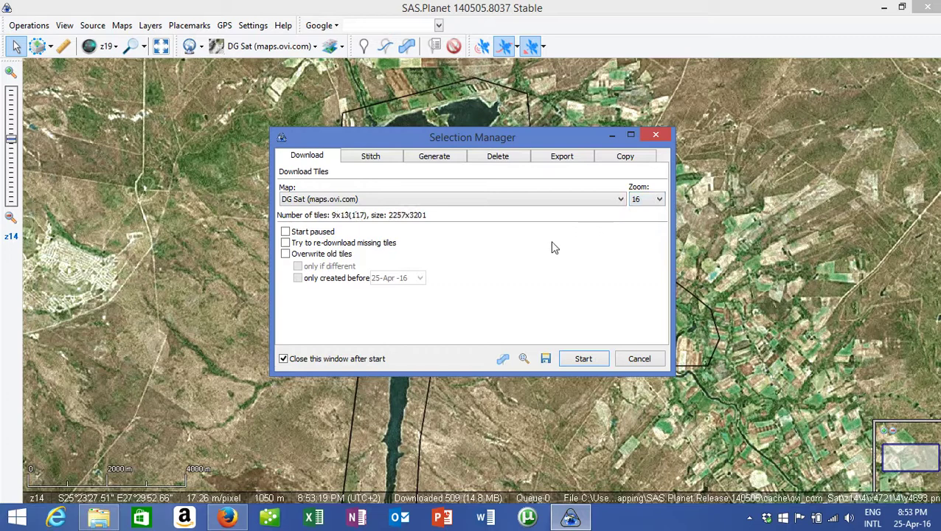
pyautogui.click(584, 359)
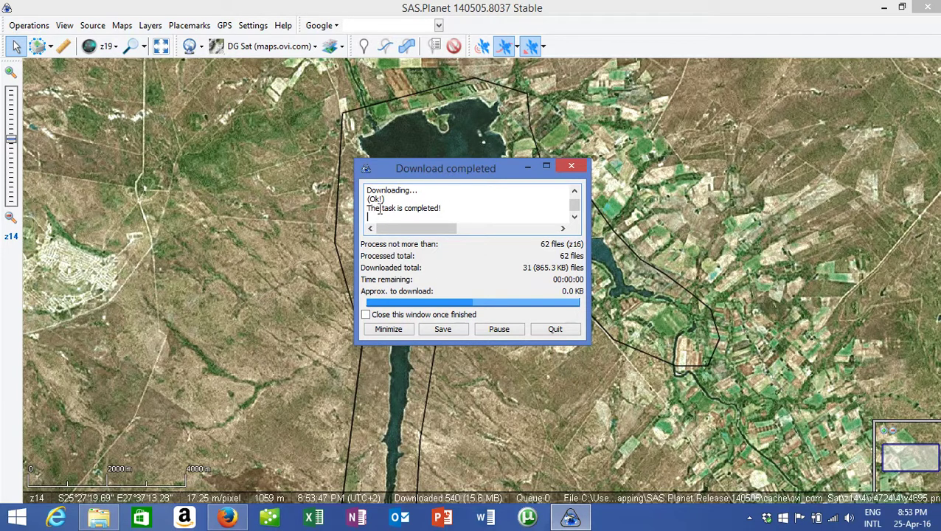
pyautogui.click(554, 329)
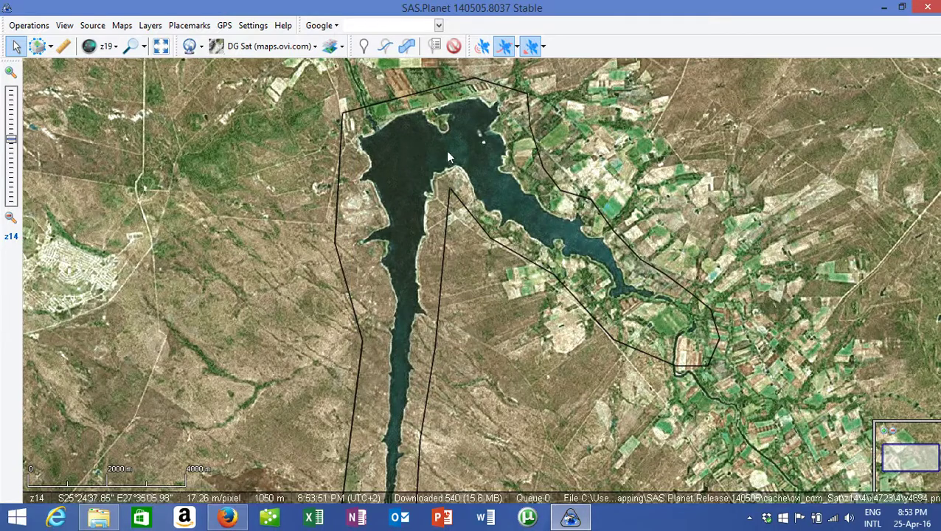
# Zoom from z14 to z18 over the western arm and pan along its shoreline.
pyautogui.scroll(1, 537, 233)
pyautogui.scroll(-1, 536, 233)
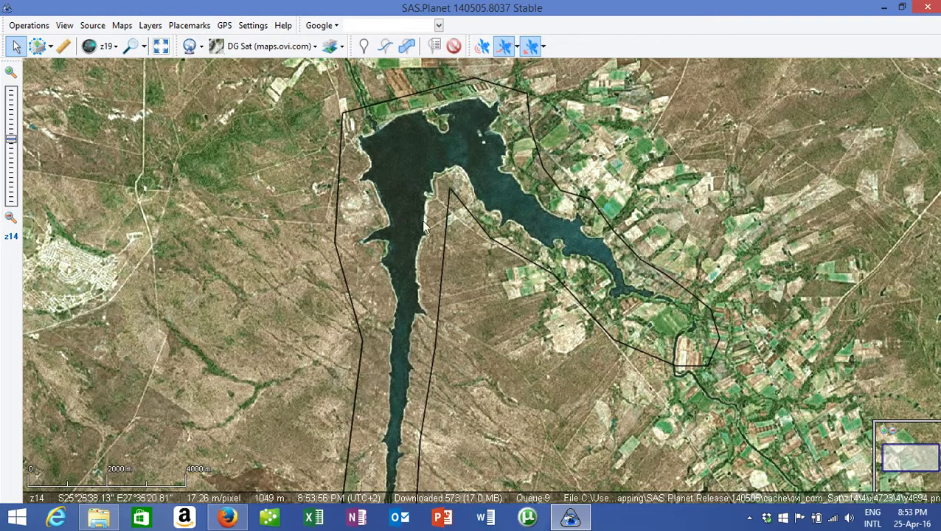
pyautogui.scroll(1, 398, 228)
pyautogui.scroll(1, 397, 229)
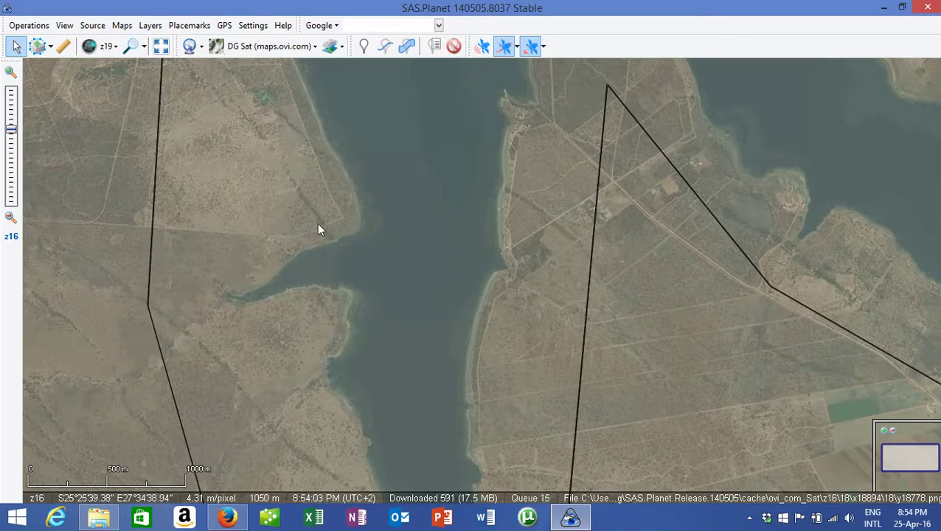
pyautogui.scroll(1, 319, 230)
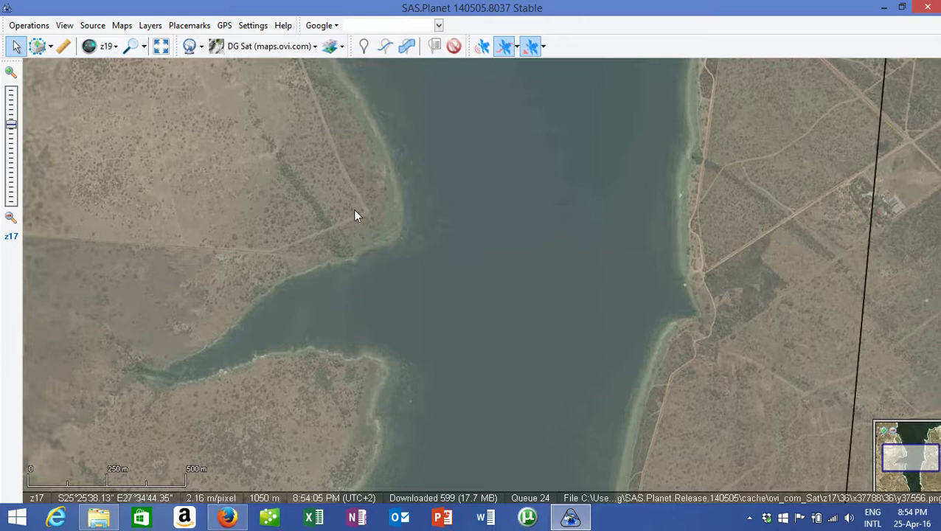
pyautogui.scroll(1, 354, 214)
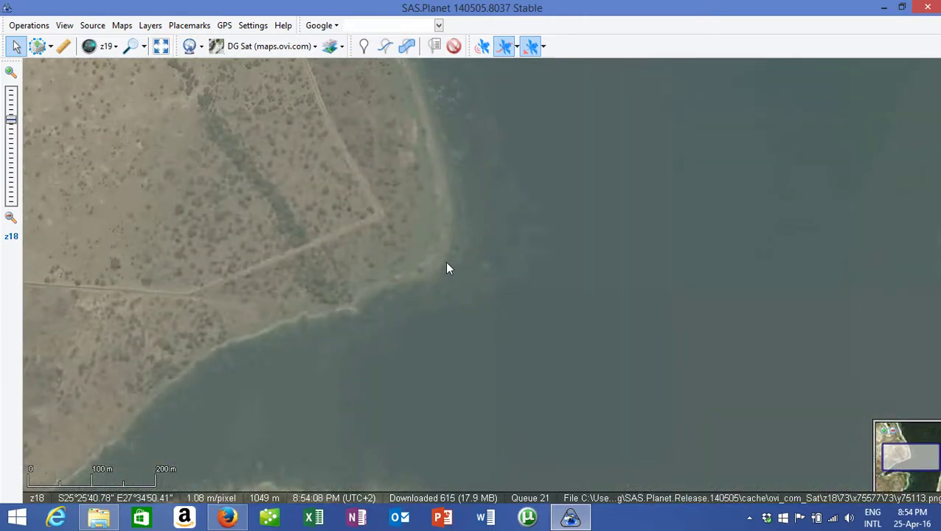
pyautogui.moveTo(445, 269); pyautogui.dragTo(477, 90)
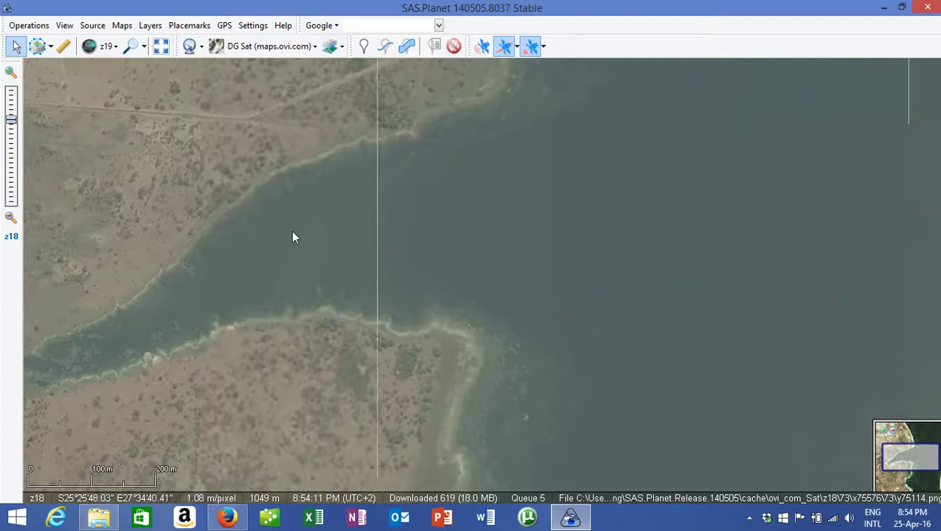
pyautogui.moveTo(286, 234); pyautogui.dragTo(422, 196)
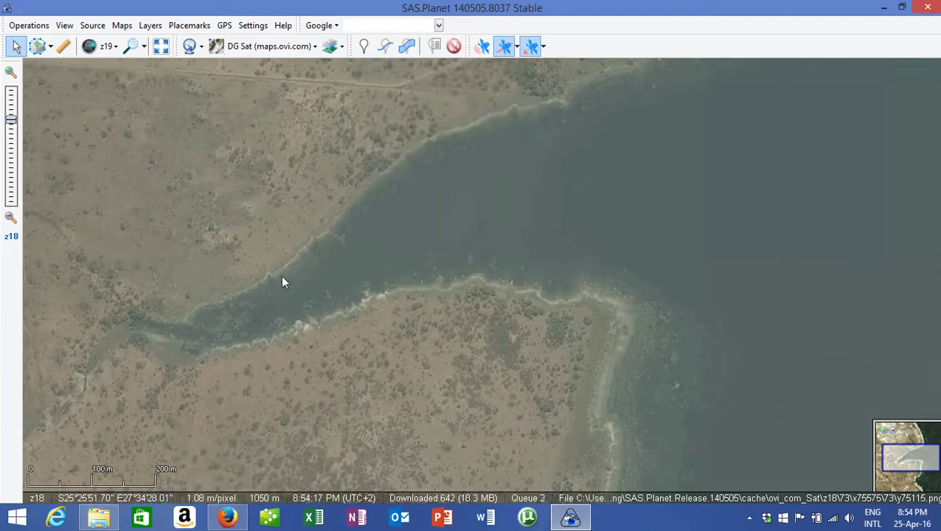
# Reuse the previous dam outline selection and start a zoom 18 tile download.
pyautogui.click(49, 47)
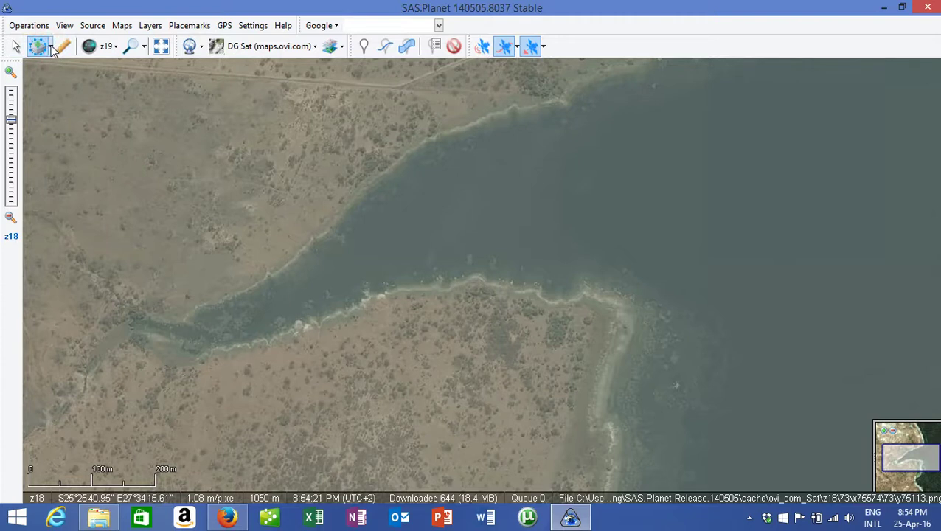
pyautogui.click(51, 48)
pyautogui.click(63, 171)
pyautogui.click(659, 198)
pyautogui.click(641, 243)
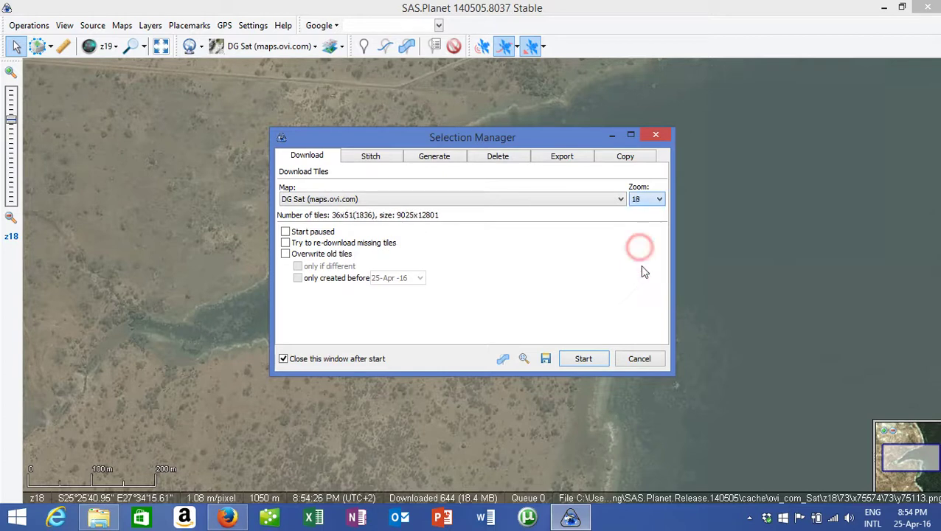
pyautogui.click(580, 359)
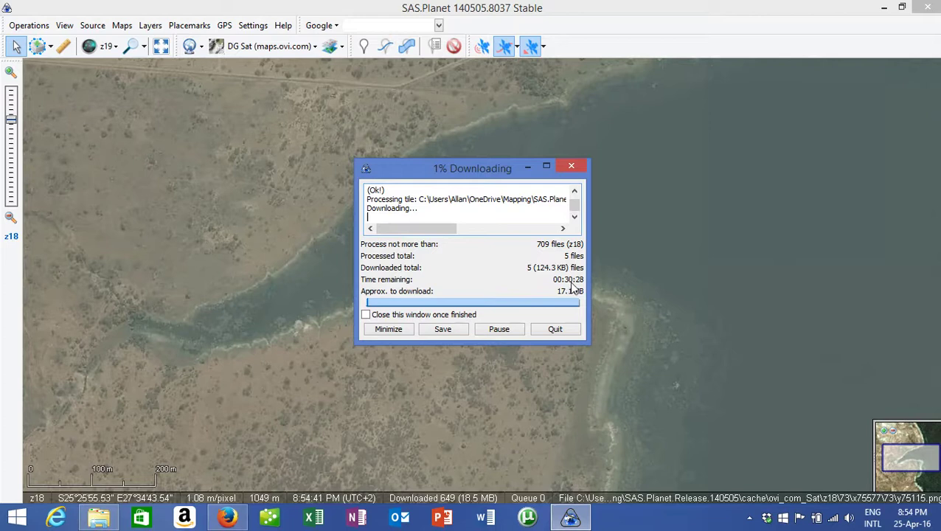
# Cancel the zoom 18 download and zoom back out over the whole reservoir.
pyautogui.click(556, 331)
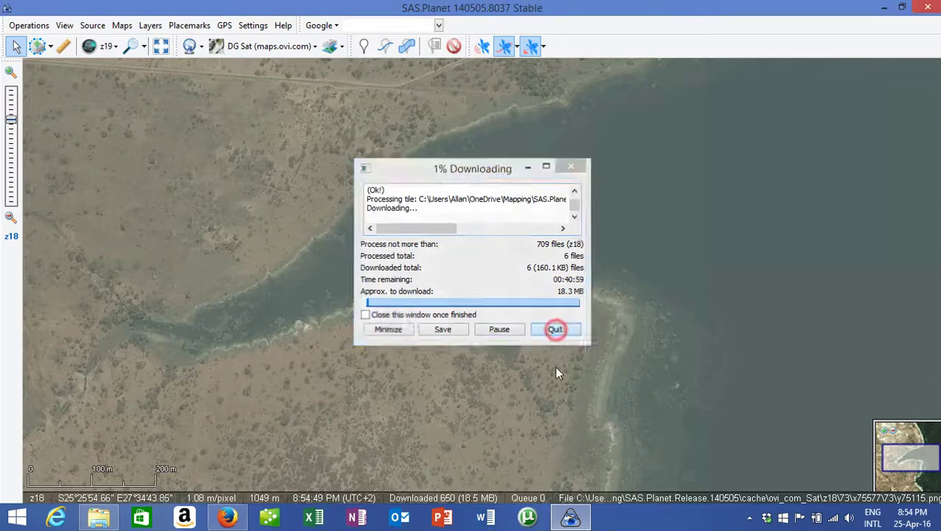
pyautogui.scroll(-3, 523, 296)
pyautogui.moveTo(529, 297); pyautogui.dragTo(519, 256)
pyautogui.scroll(-1, 499, 282)
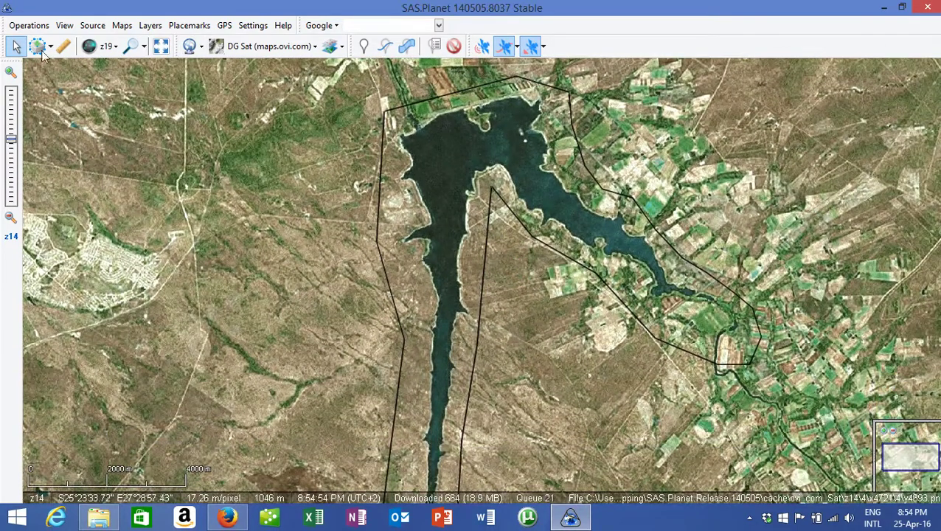
# Reopen the last selection for stitching with PNG as the output format.
pyautogui.click(46, 48)
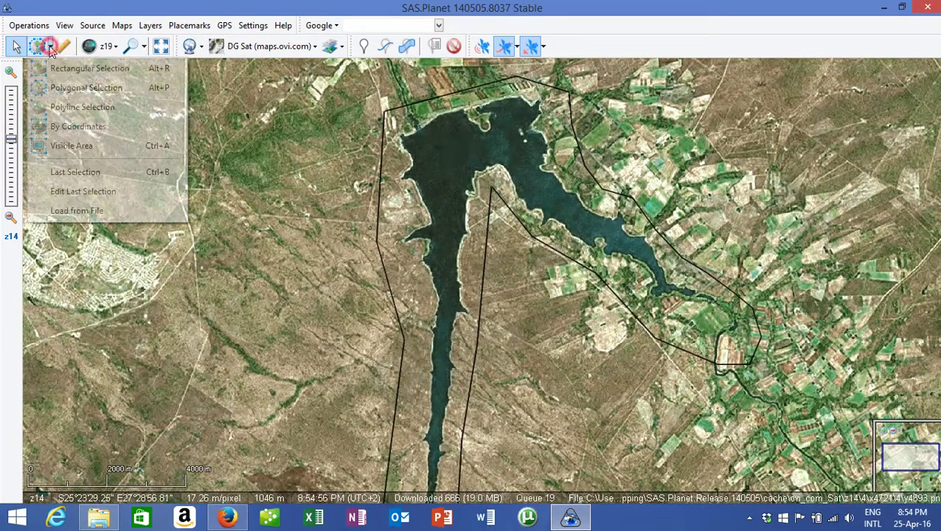
pyautogui.click(77, 171)
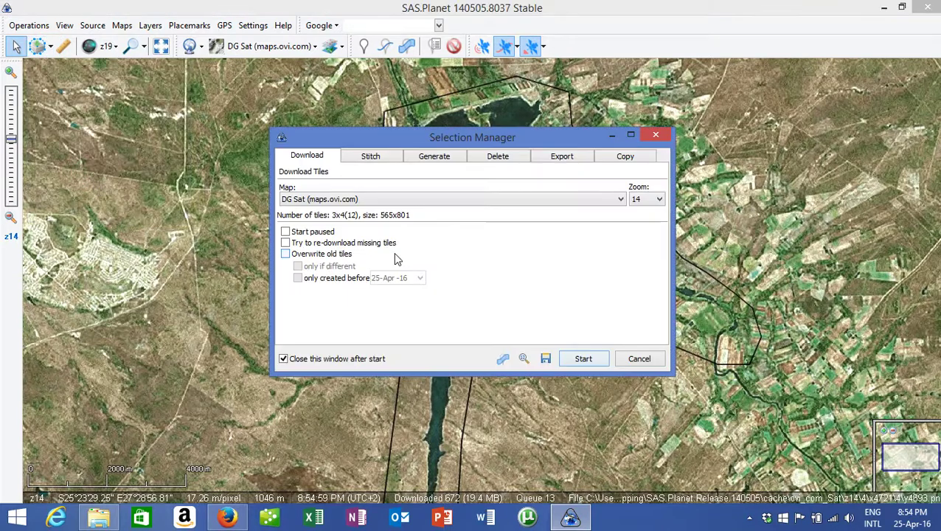
pyautogui.click(372, 157)
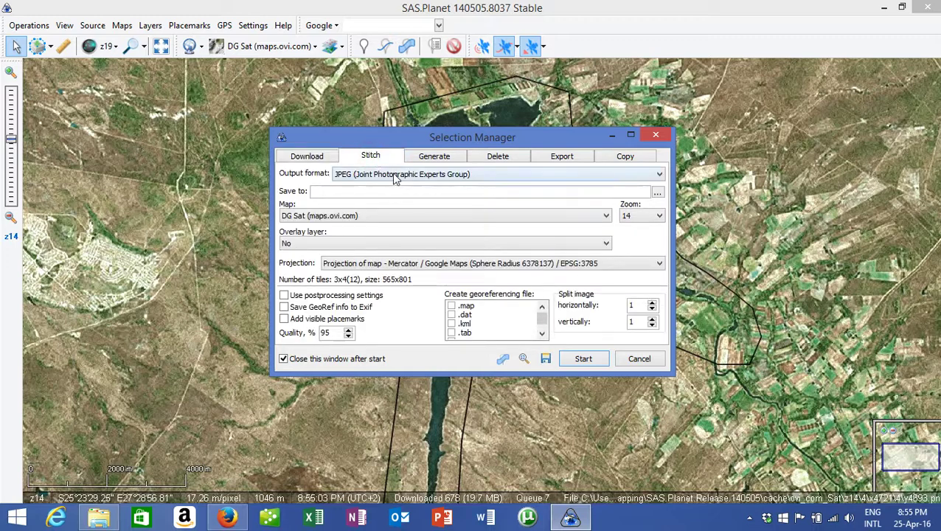
pyautogui.click(394, 177)
pyautogui.click(402, 192)
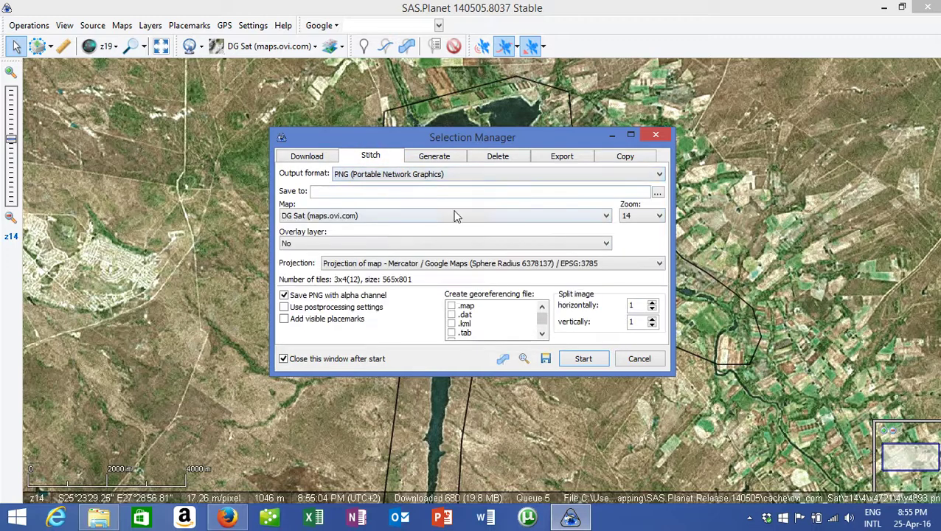
# Save the stitched output as NokiaZ16.png in the Roodekoppies folder.
pyautogui.click(658, 194)
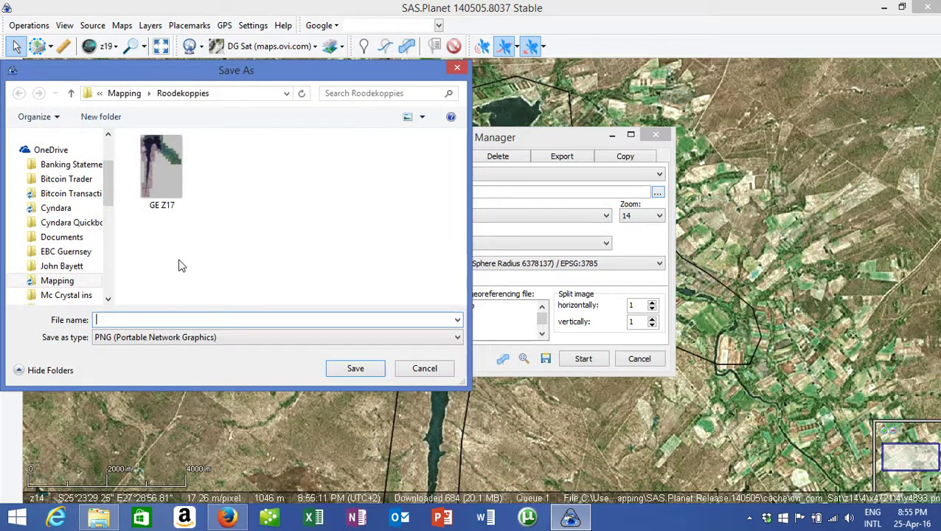
pyautogui.click(161, 183)
pyautogui.click(149, 319)
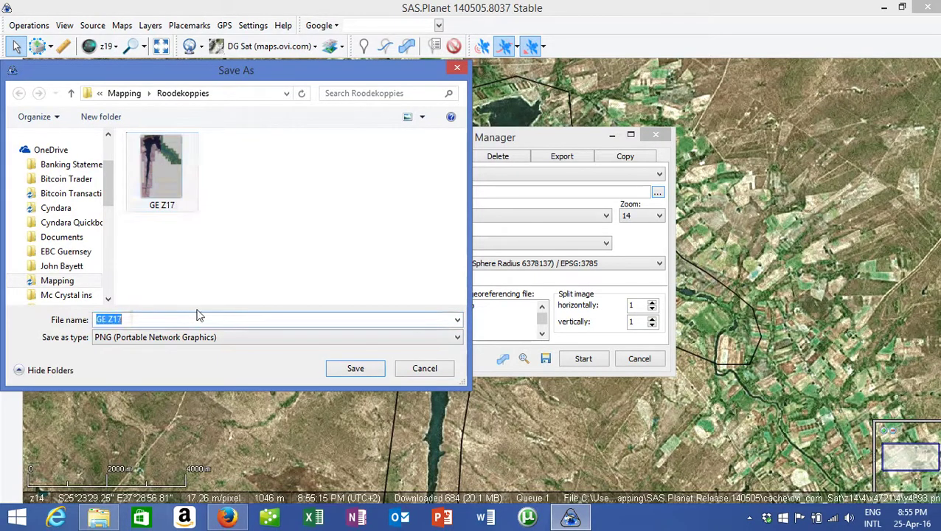
pyautogui.write('NokiaZ16')
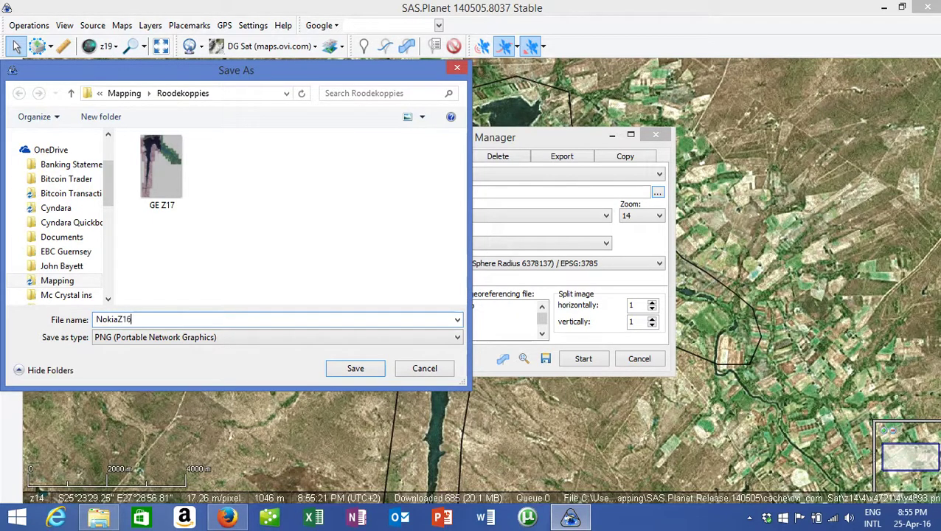
pyautogui.click(369, 366)
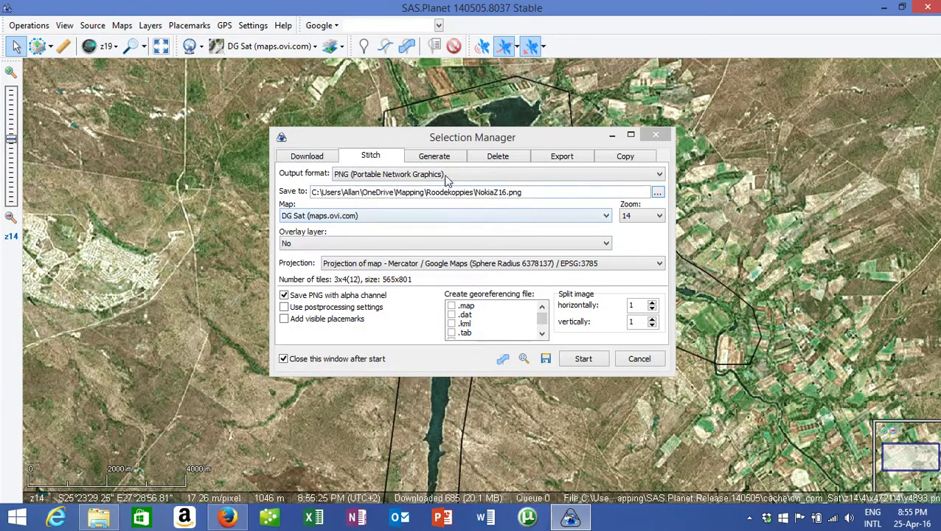
# Stitch the selection at zoom 16 with a .map georeferencing file.
pyautogui.click(653, 215)
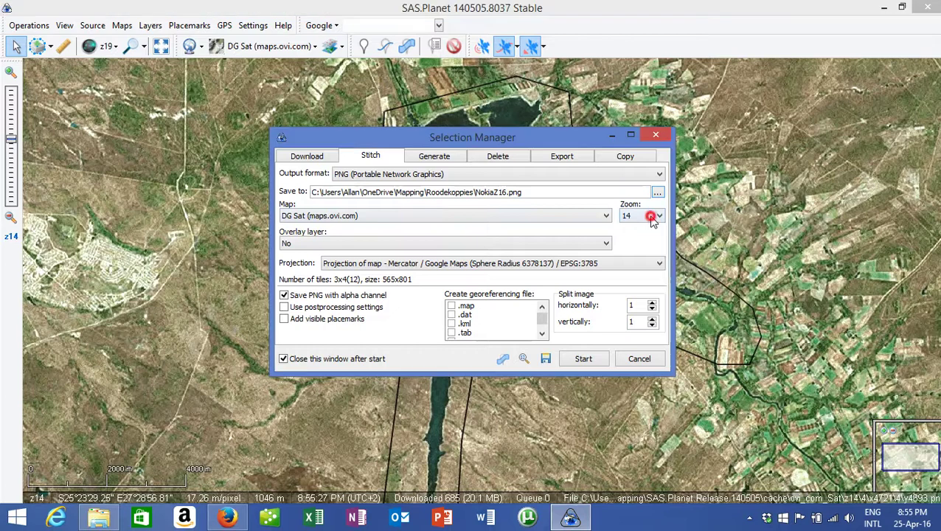
pyautogui.click(636, 248)
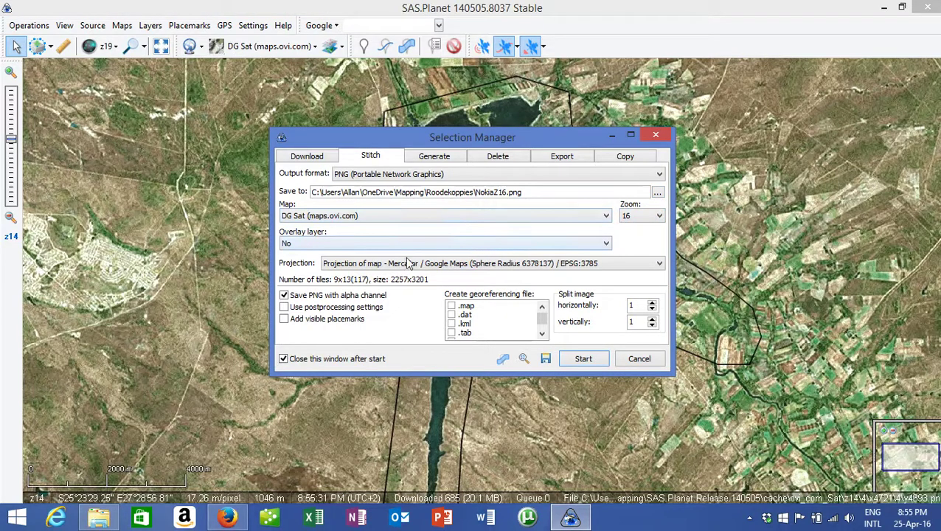
pyautogui.click(451, 307)
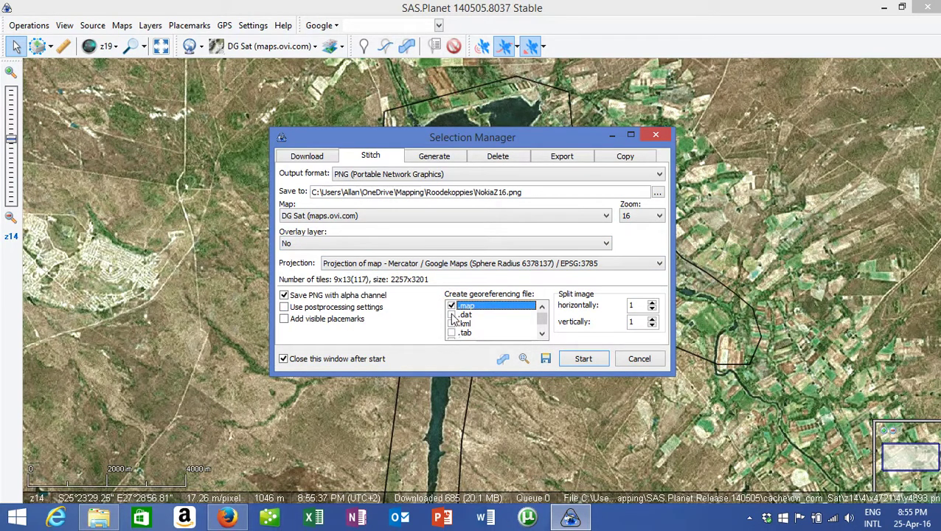
pyautogui.click(452, 325)
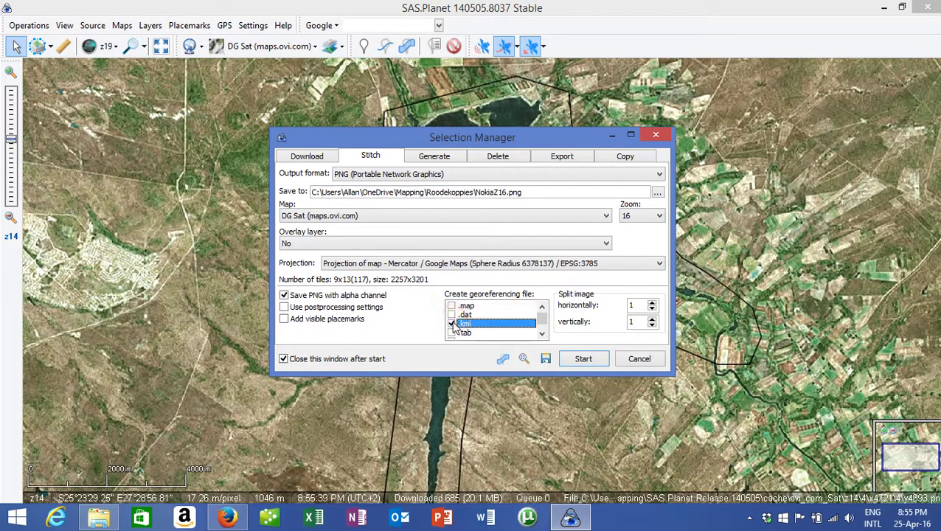
pyautogui.click(451, 306)
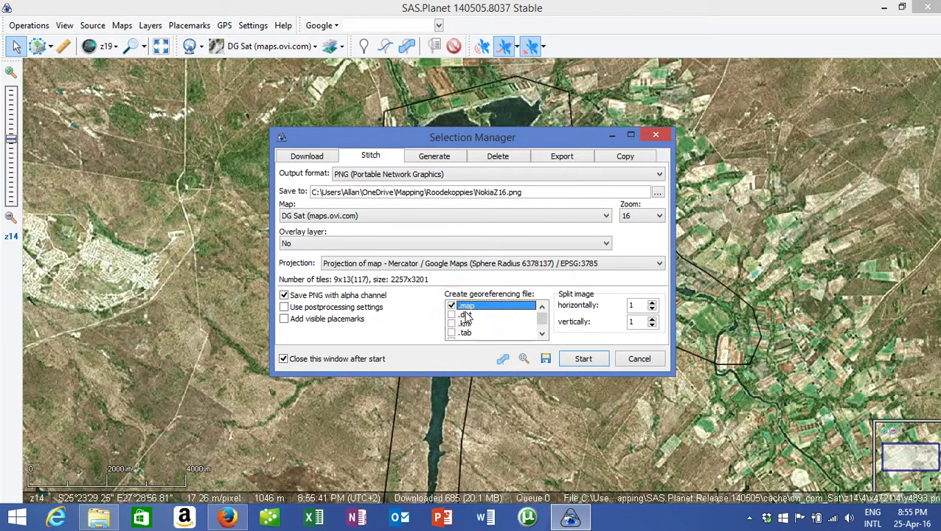
pyautogui.click(583, 359)
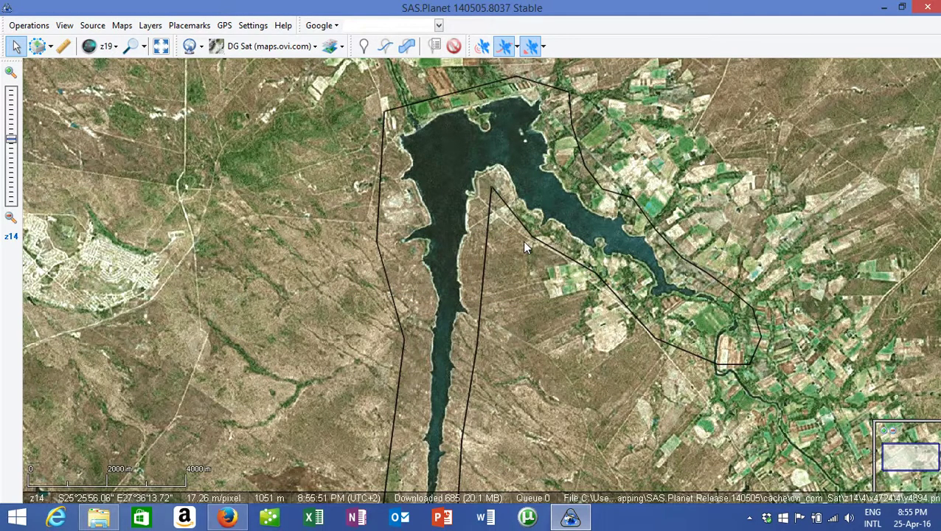
# Check the new NokiaZ16 image in the Mapping > Roodekoppies folder.
pyautogui.click(98, 518)
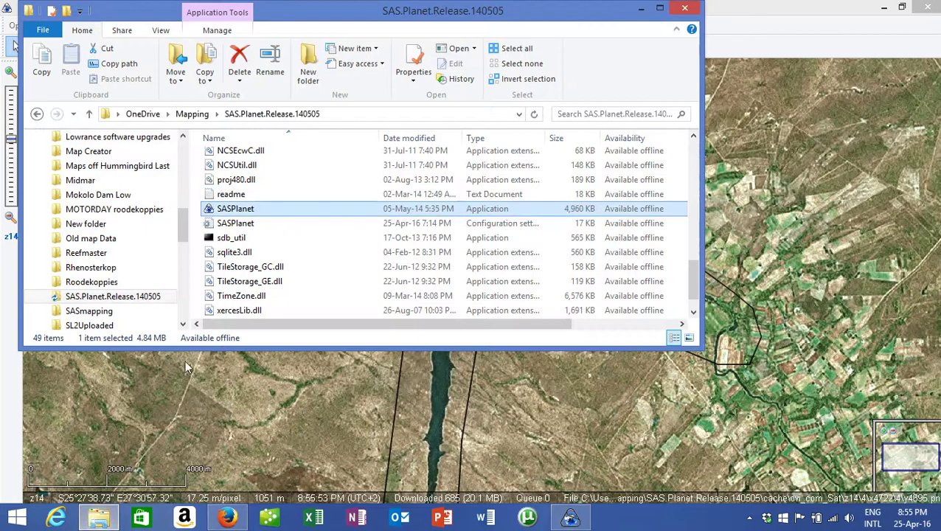
pyautogui.click(191, 115)
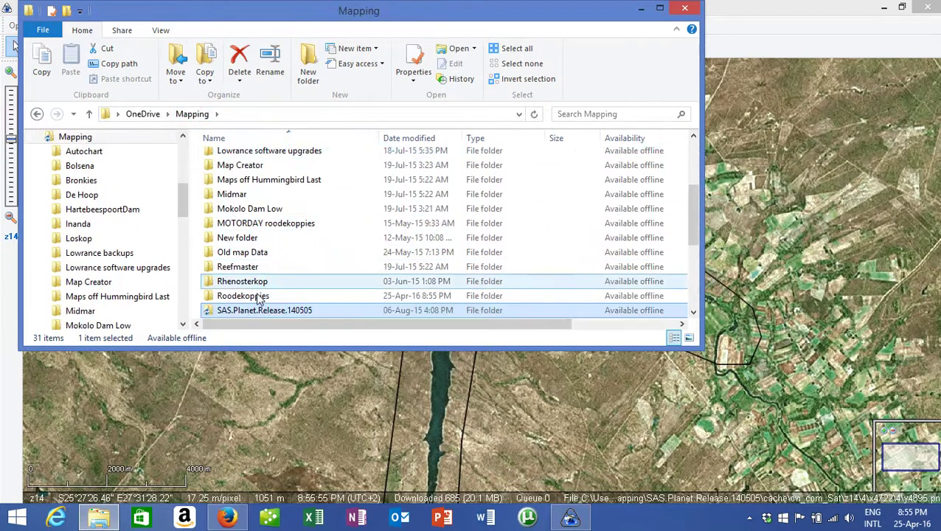
pyautogui.doubleClick(258, 296)
pyautogui.click(494, 178)
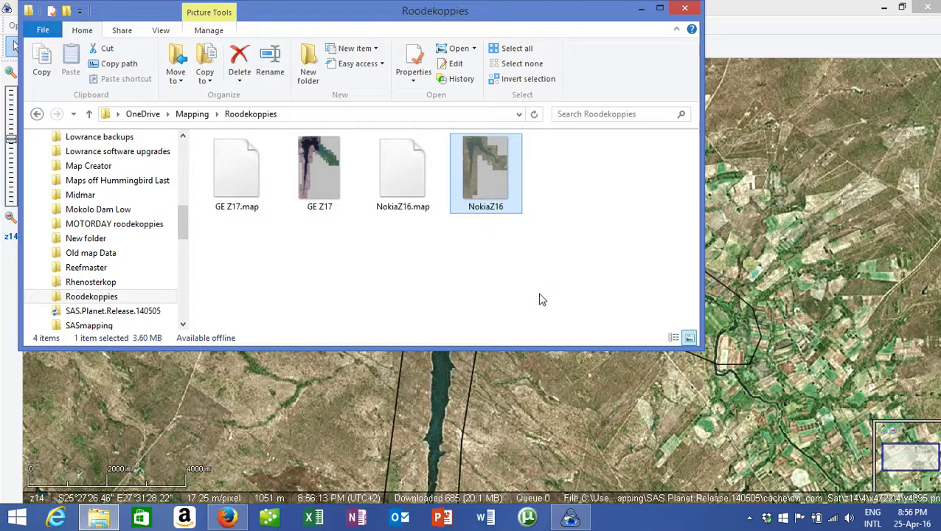
# Minimize SAS.Planet and the browser to reveal the desktop.
pyautogui.click(815, 35)
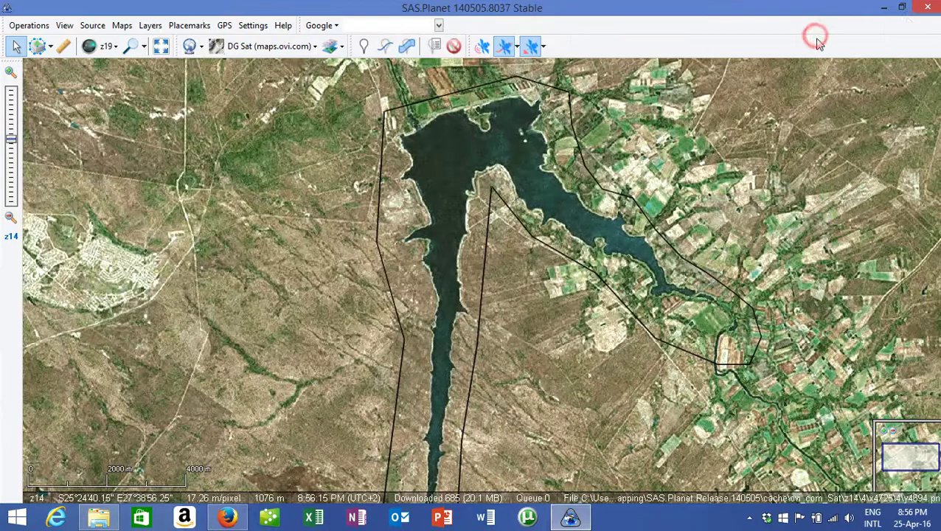
pyautogui.click(884, 8)
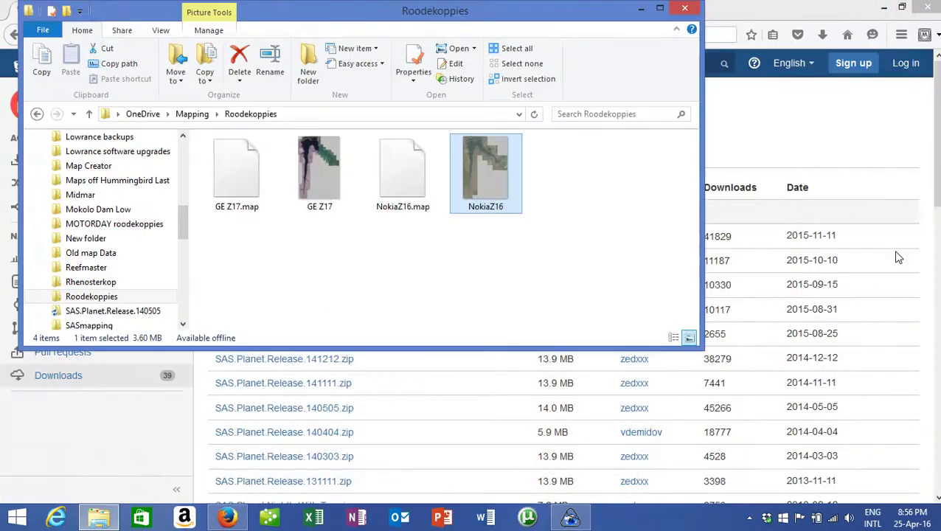
pyautogui.click(887, 7)
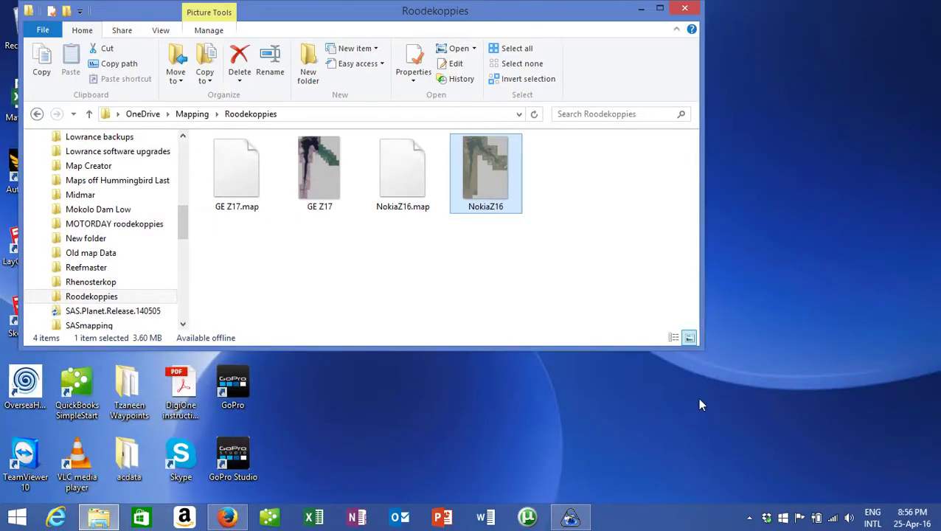
# Launch Humminbird AutoChart Pro and centre the map on Brits and the lake.
pyautogui.click(641, 8)
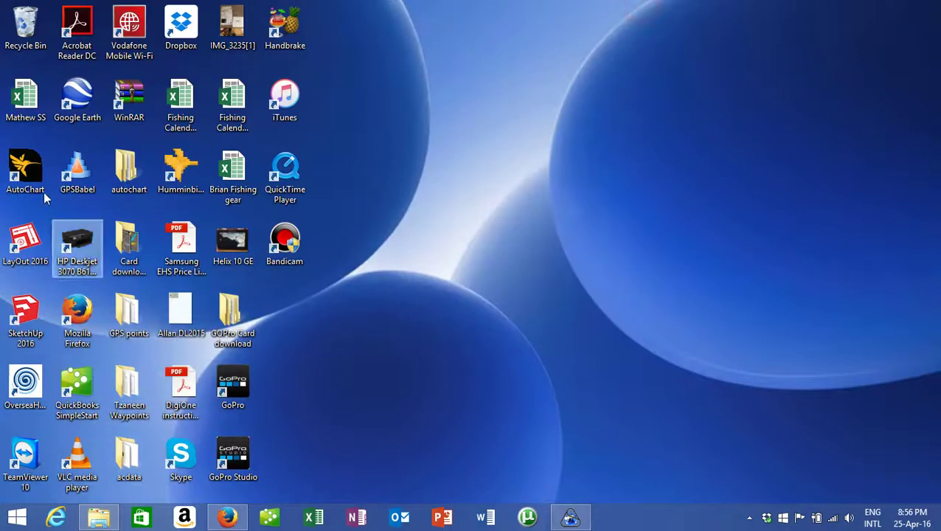
pyautogui.click(28, 179)
pyautogui.doubleClick(28, 179)
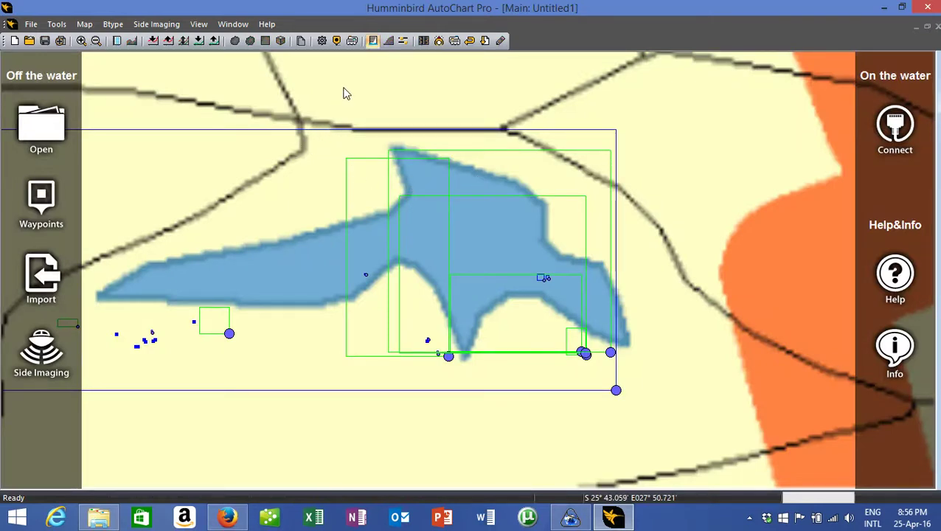
pyautogui.scroll(-2, 344, 92)
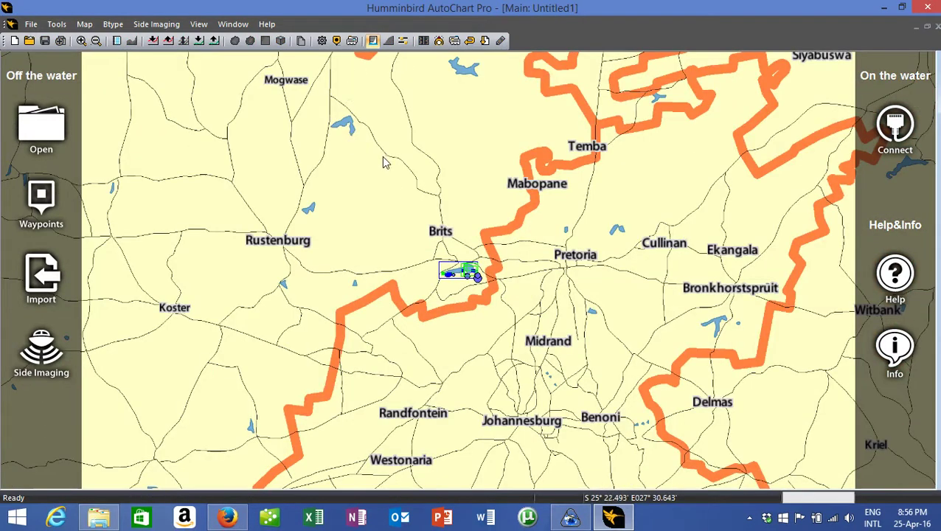
pyautogui.moveTo(382, 134); pyautogui.dragTo(393, 236)
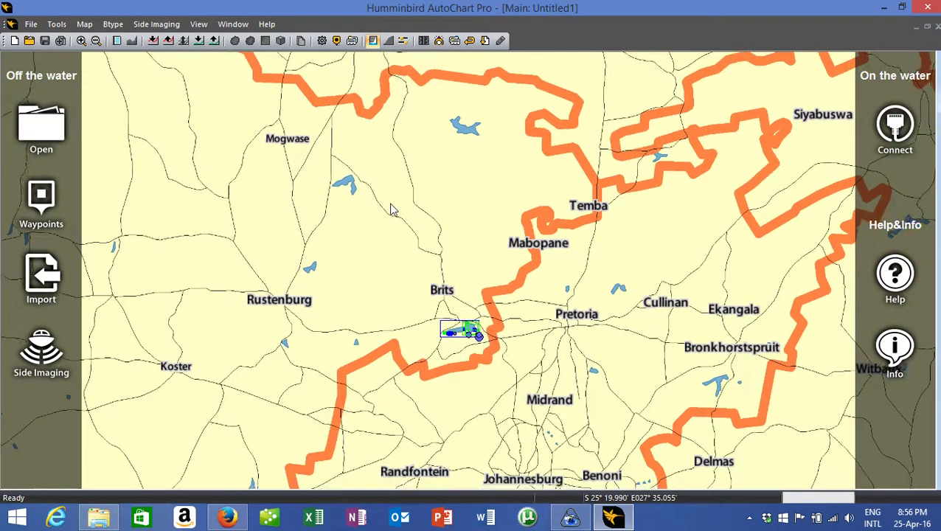
pyautogui.scroll(2, 431, 258)
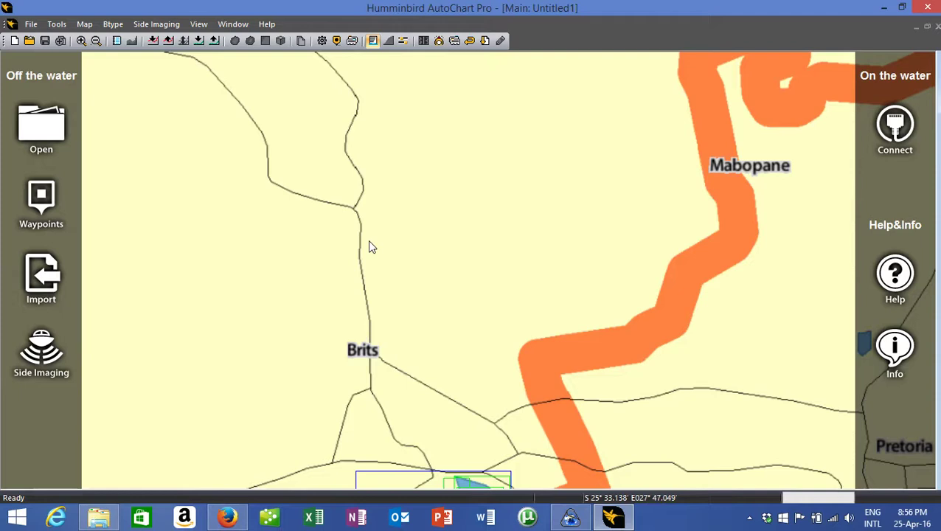
pyautogui.scroll(1, 370, 245)
pyautogui.scroll(-3, 370, 245)
pyautogui.moveTo(342, 219); pyautogui.dragTo(406, 262)
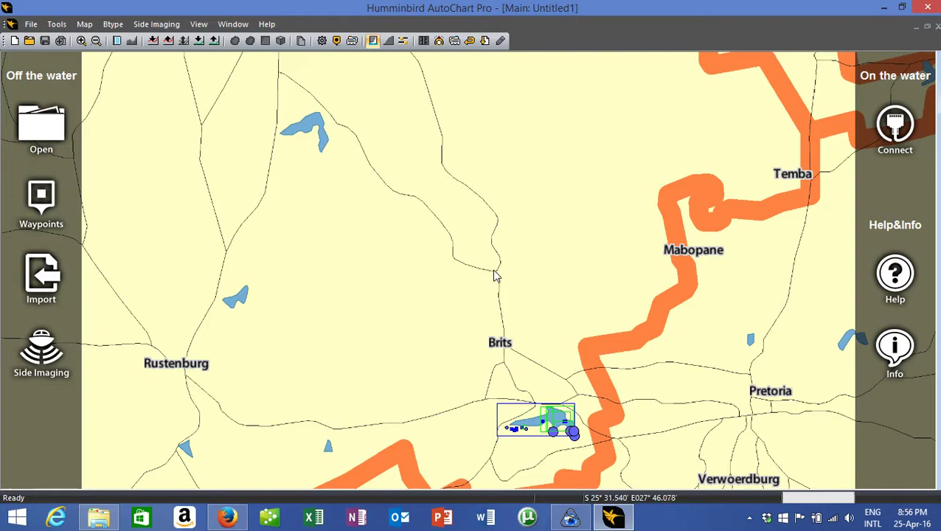
# Zoom in on the road junction north of Brits and open a chart centred there.
pyautogui.rightClick(495, 276)
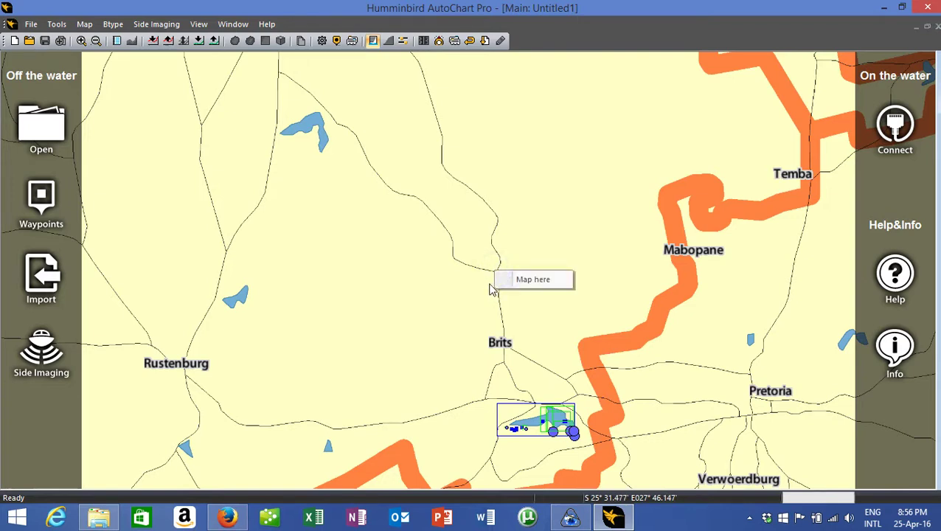
pyautogui.click(458, 270)
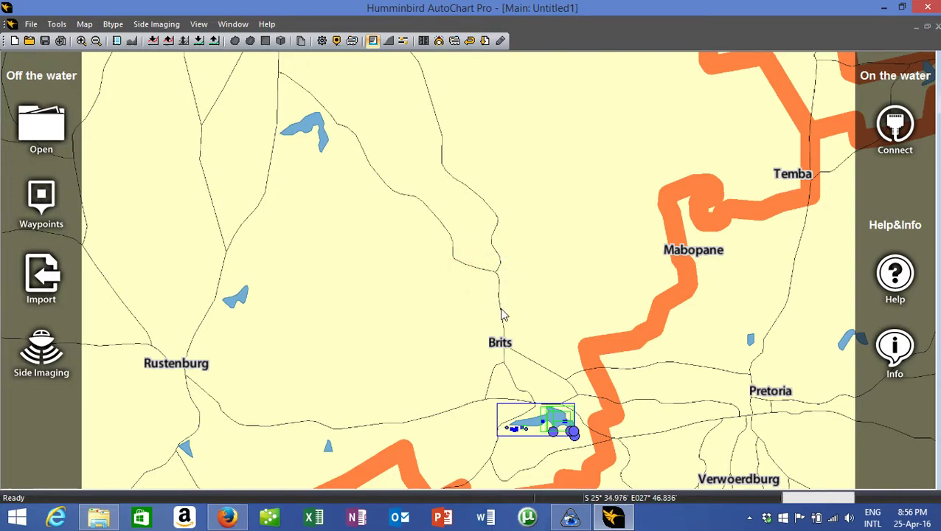
pyautogui.scroll(1, 495, 279)
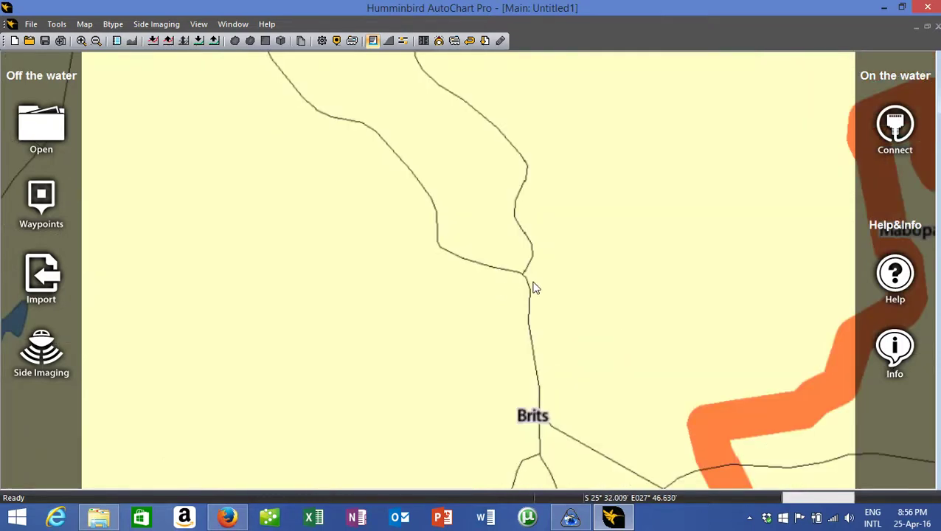
pyautogui.scroll(1, 535, 288)
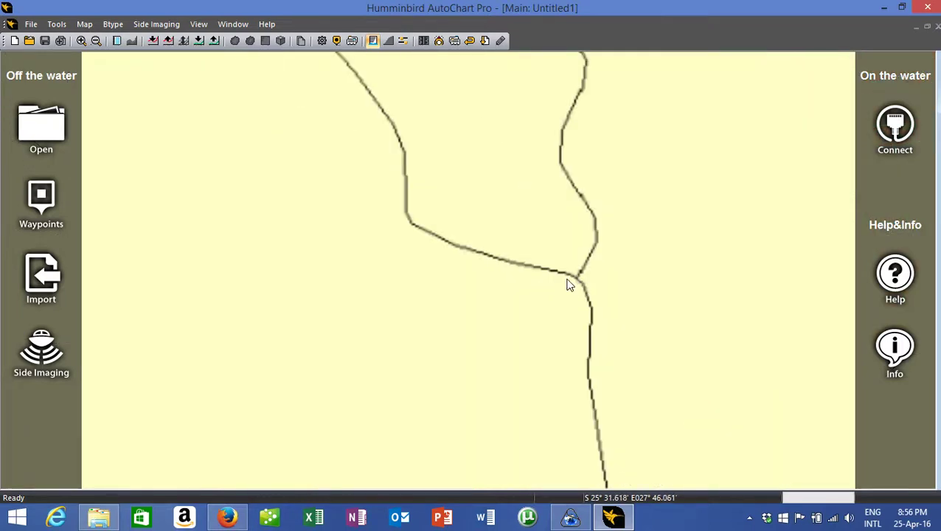
pyautogui.rightClick(567, 277)
pyautogui.click(586, 281)
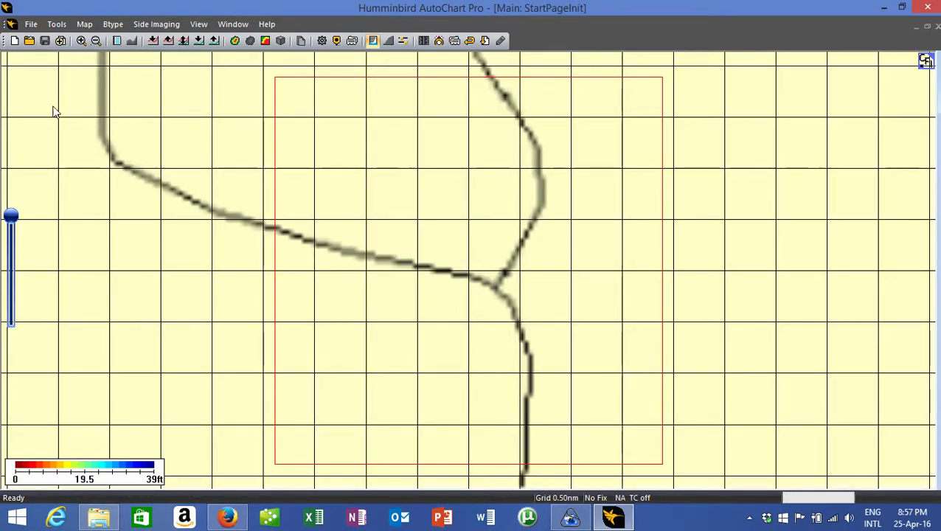
# Start a new Untitled2 chart and look through the Map and Tools menus.
pyautogui.click(15, 41)
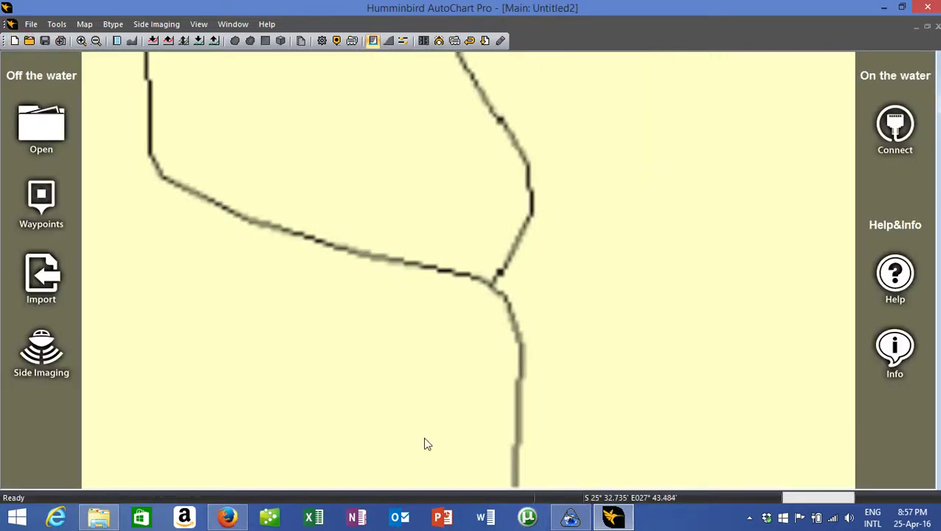
pyautogui.click(84, 24)
pyautogui.click(66, 24)
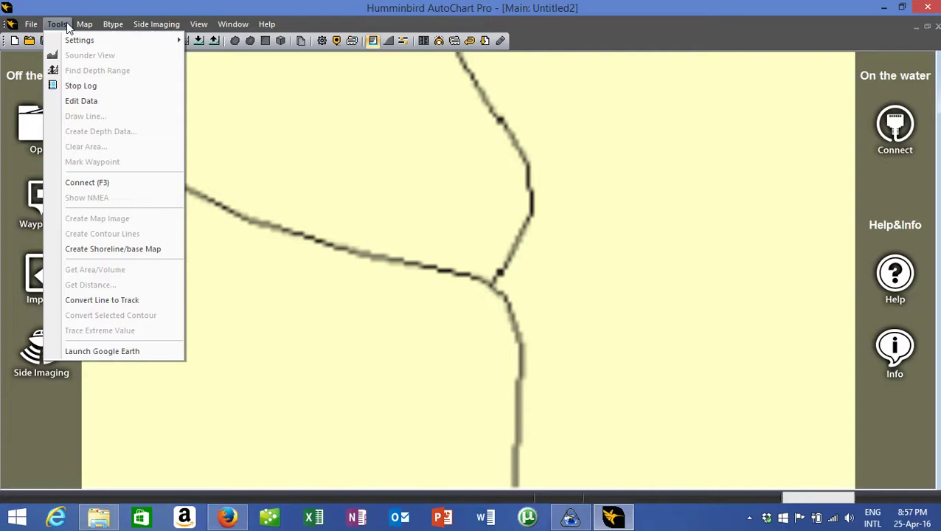
pyautogui.moveTo(84, 25)
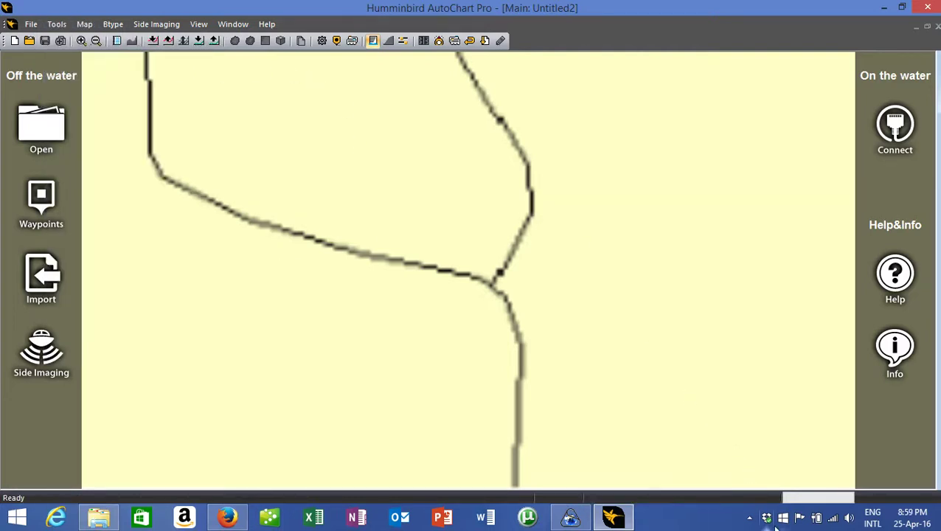
# Resume the screen recording and skip scanning the ACAF1 (F:) SD card.
pyautogui.click(749, 518)
pyautogui.click(739, 448)
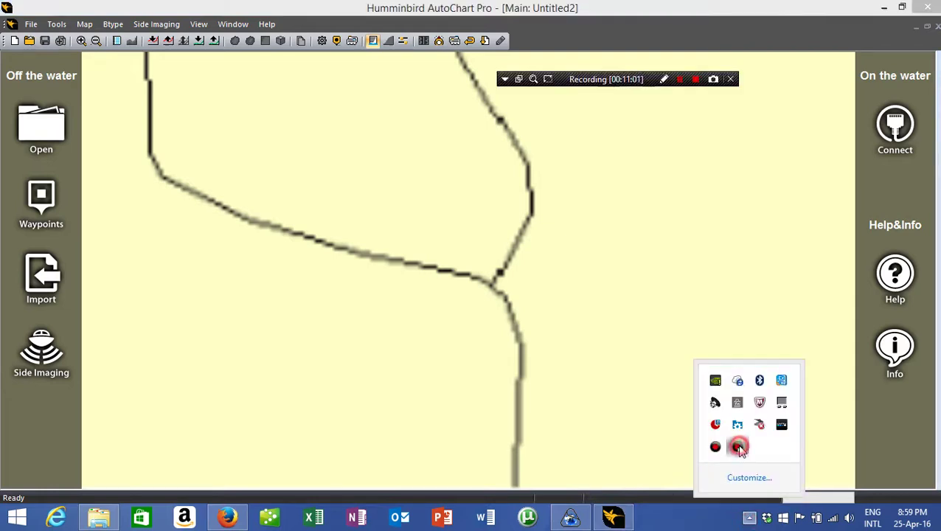
pyautogui.click(609, 362)
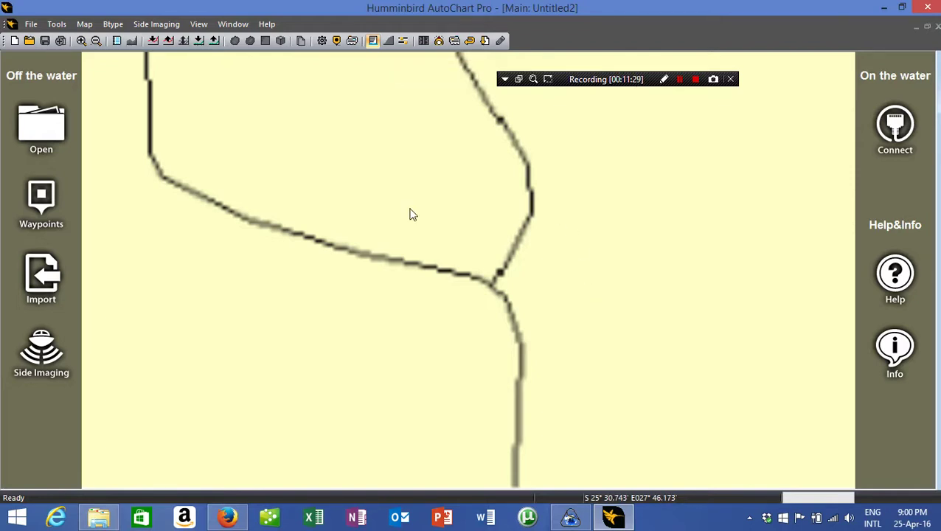
pyautogui.click(890, 443)
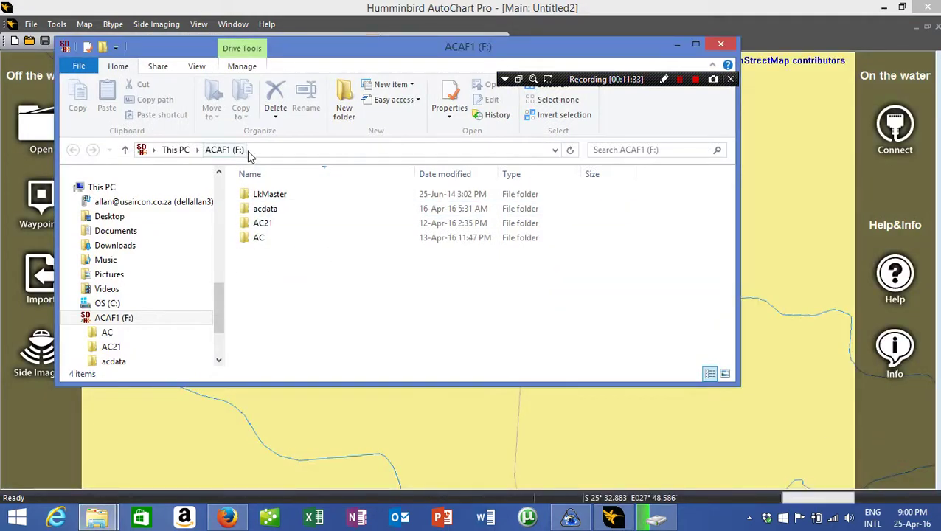
# Minimize the SD card's Explorer window and open the Map menu.
pyautogui.click(677, 47)
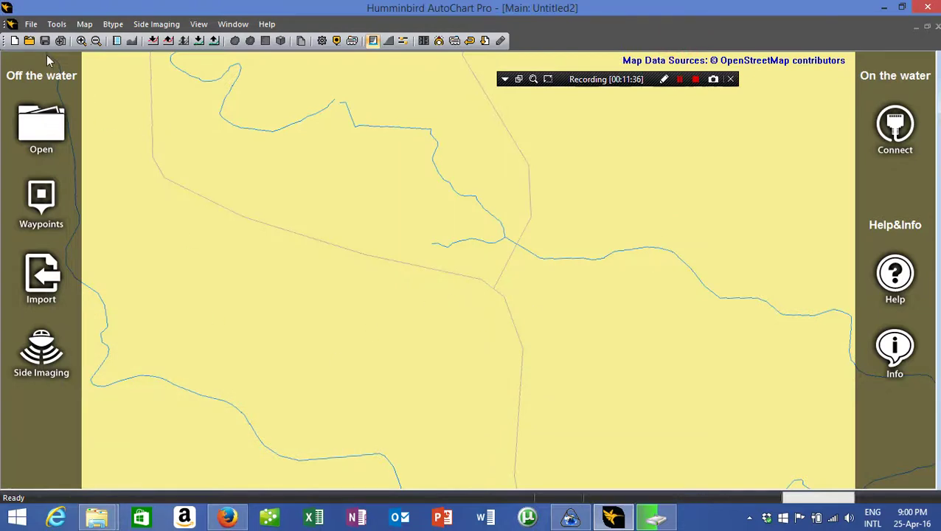
pyautogui.click(85, 25)
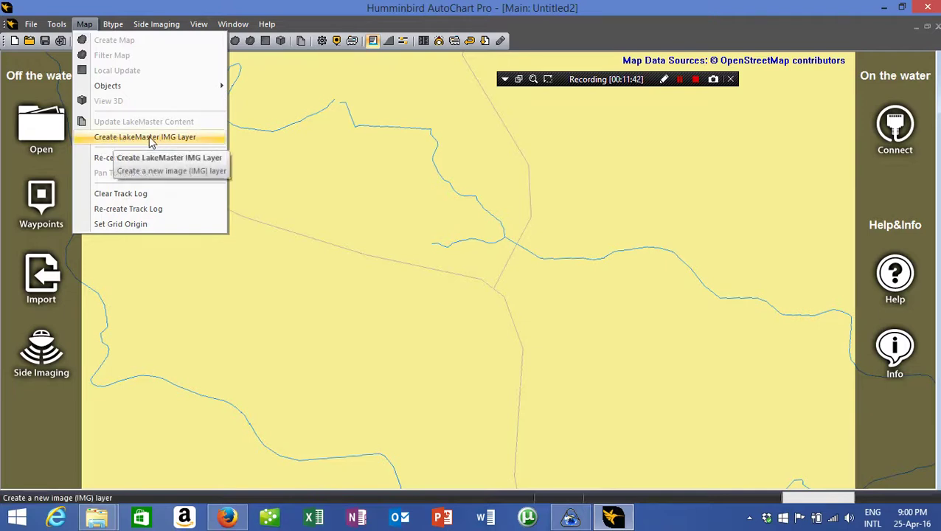
# Start a LakeMaster IMG layer and browse to the Mapping\Roodekoppies folder.
pyautogui.click(148, 138)
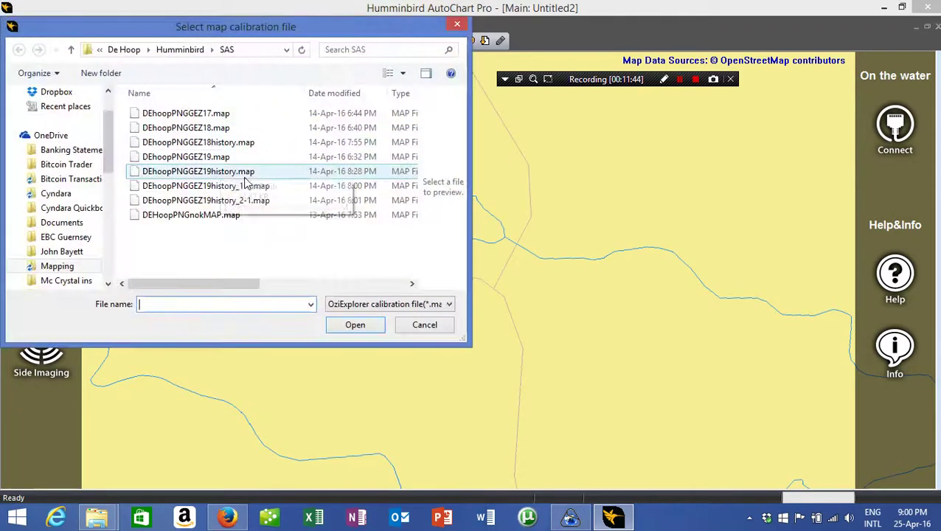
pyautogui.click(126, 50)
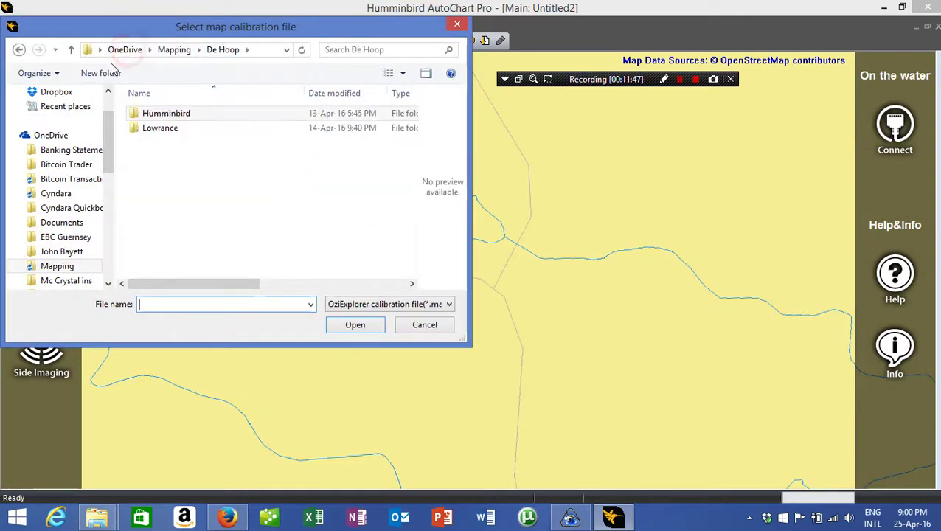
pyautogui.click(170, 49)
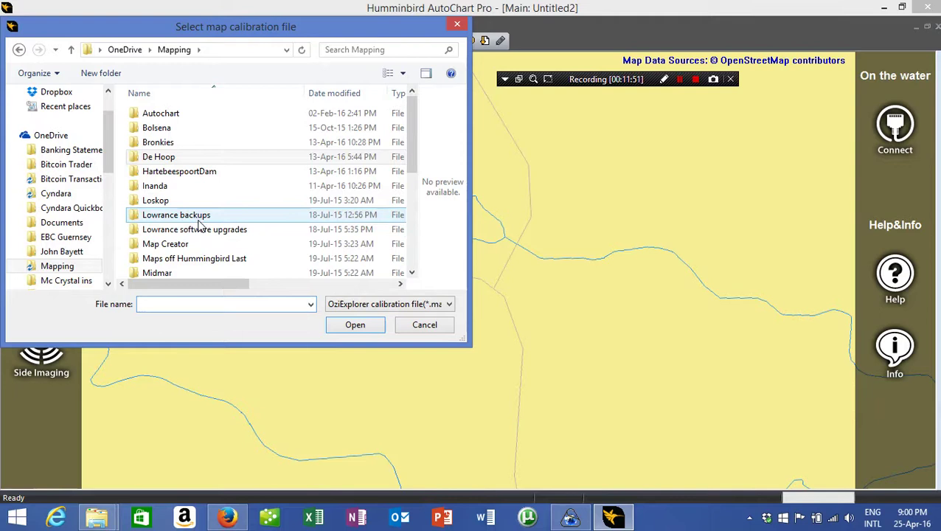
pyautogui.click(180, 243)
pyautogui.scroll(-2, 187, 245)
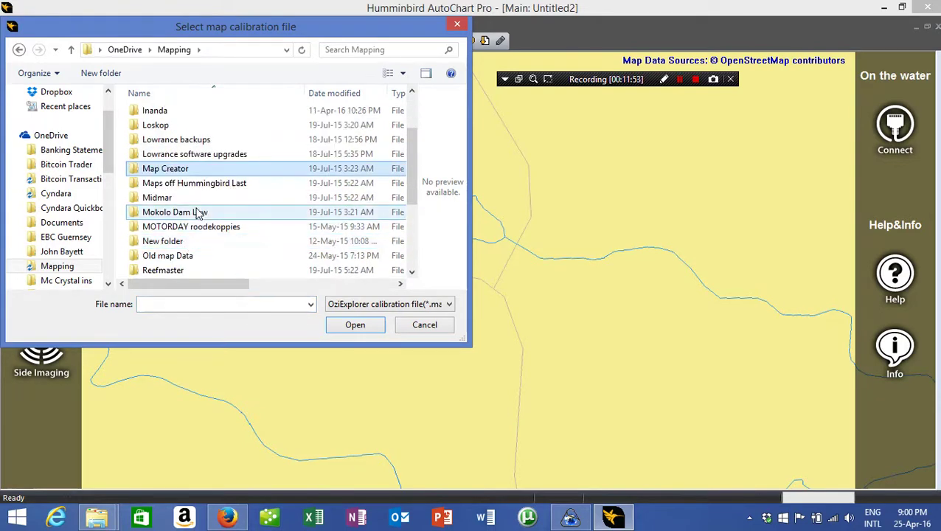
pyautogui.scroll(-1, 198, 212)
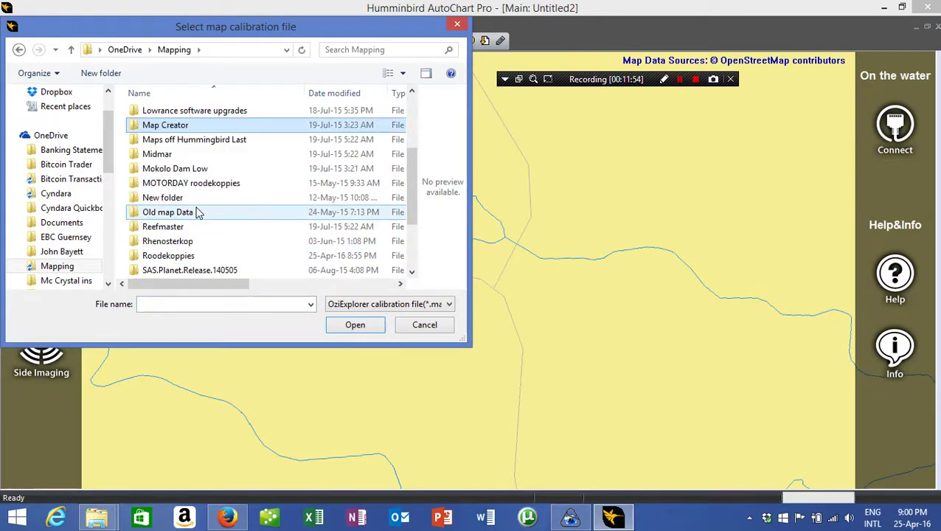
pyautogui.doubleClick(169, 256)
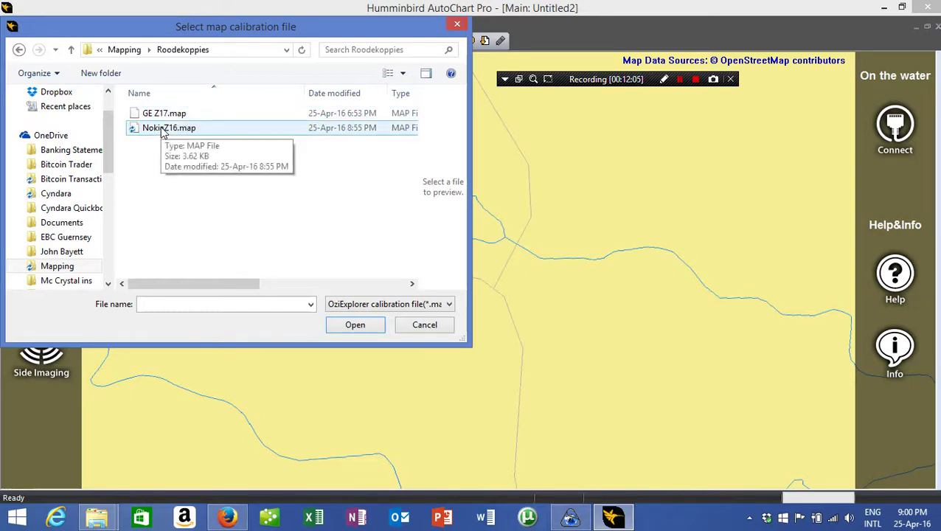
# Load NokiaZ16.map as the OziExplorer .map calibration file.
pyautogui.click(163, 130)
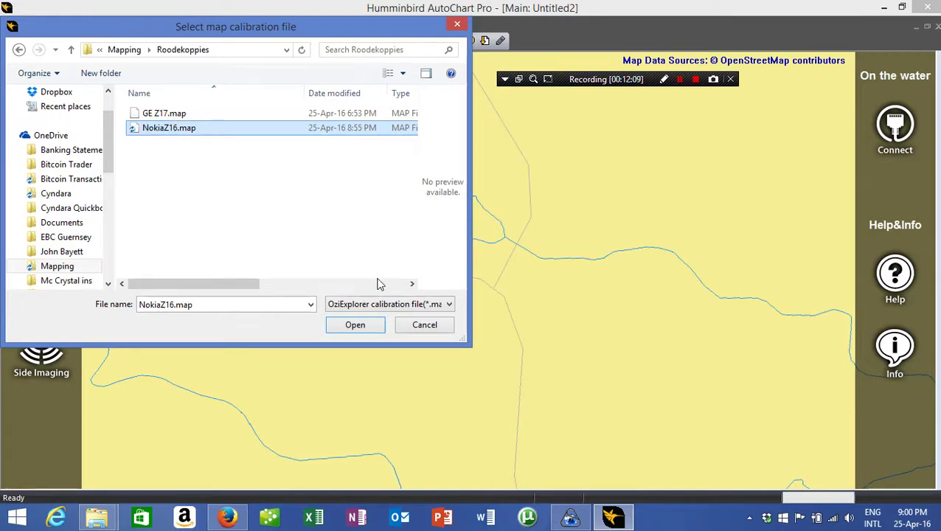
pyautogui.click(405, 307)
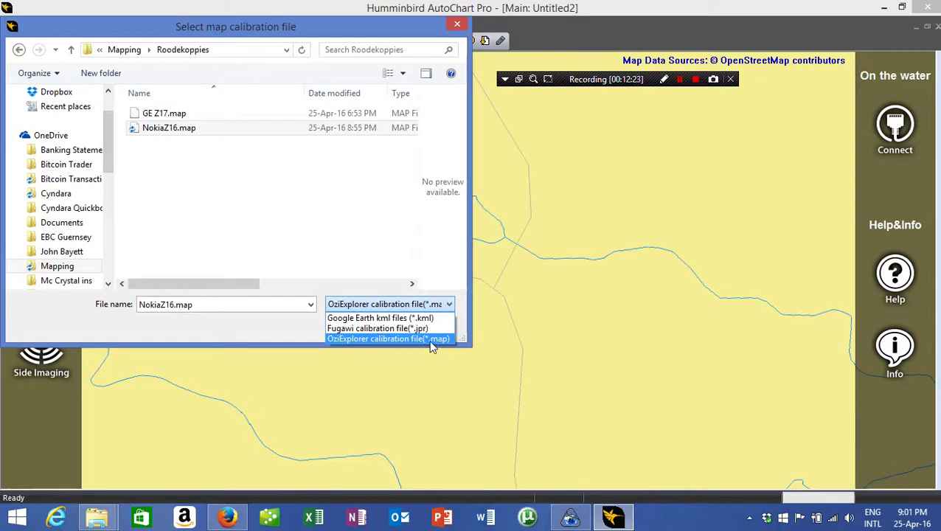
pyautogui.click(388, 340)
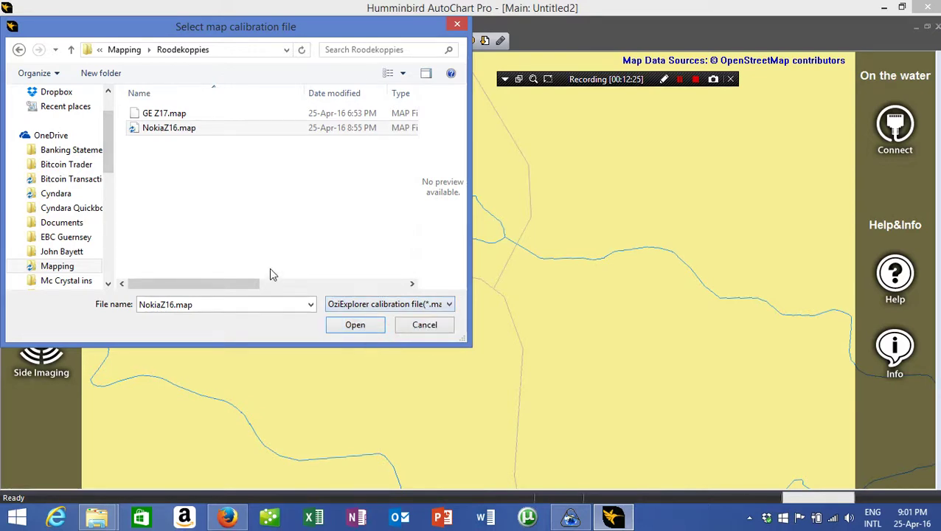
pyautogui.click(354, 325)
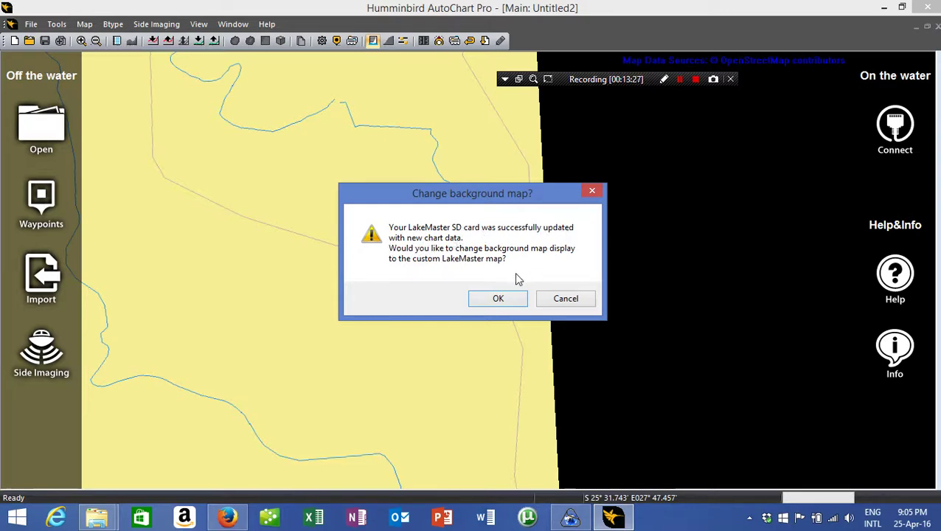
# Accept switching the background to the custom LakeMaster map.
pyautogui.click(499, 300)
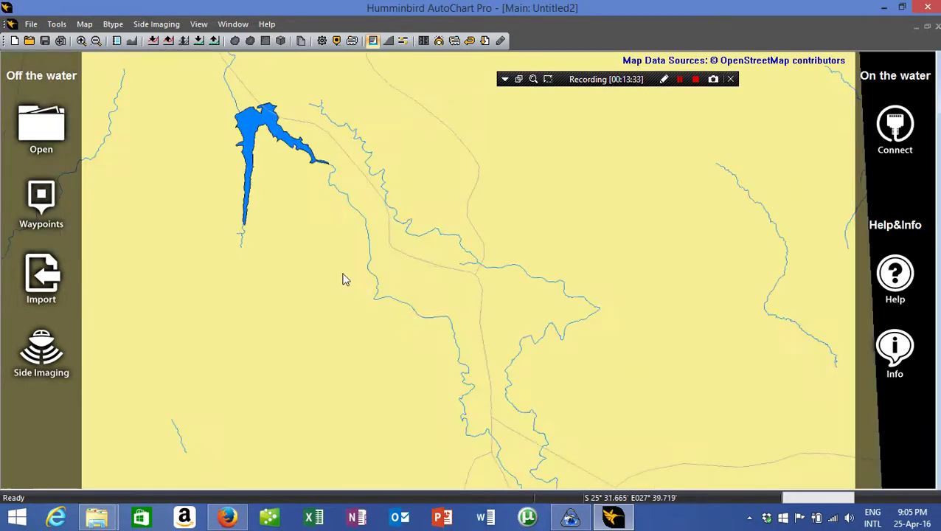
# Pan to the dam and zoom in to inspect the satellite image tiles.
pyautogui.moveTo(295, 208); pyautogui.dragTo(472, 285)
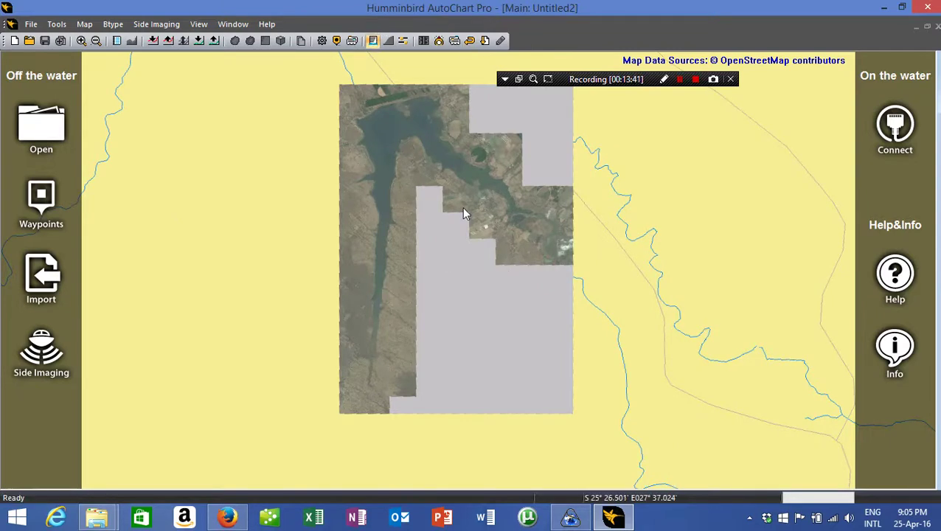
pyautogui.scroll(1, 461, 207)
pyautogui.moveTo(321, 250); pyautogui.dragTo(397, 383)
pyautogui.scroll(2, 385, 202)
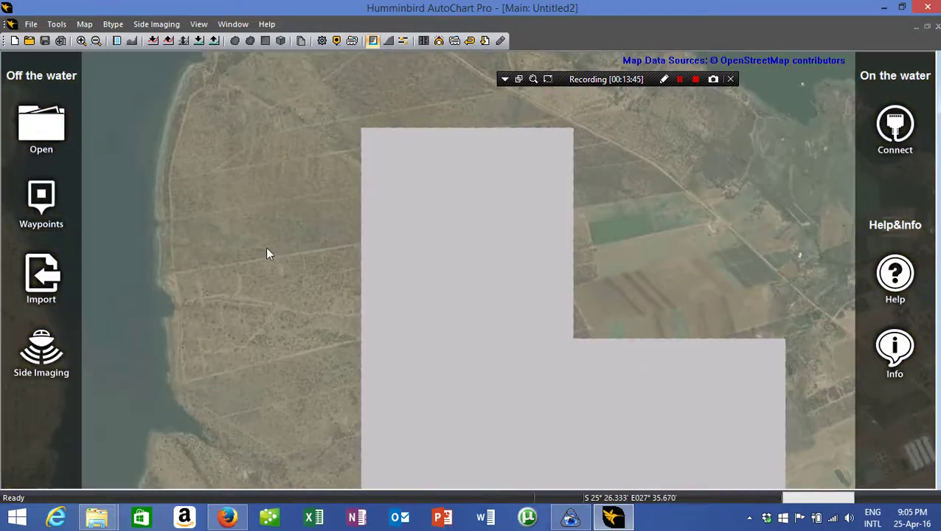
pyautogui.moveTo(404, 255); pyautogui.dragTo(506, 265)
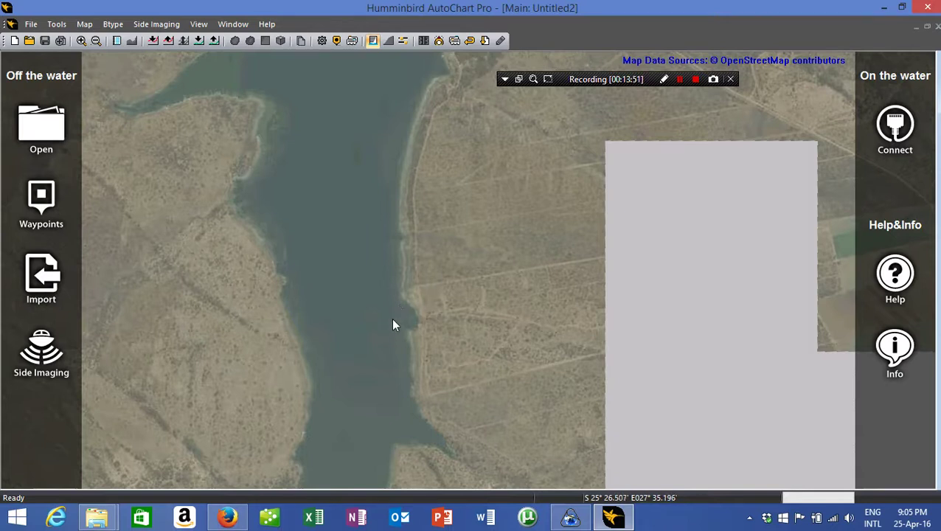
# Zoom back out and centre the whole dam satellite image, showing its grey gaps.
pyautogui.scroll(-1, 404, 315)
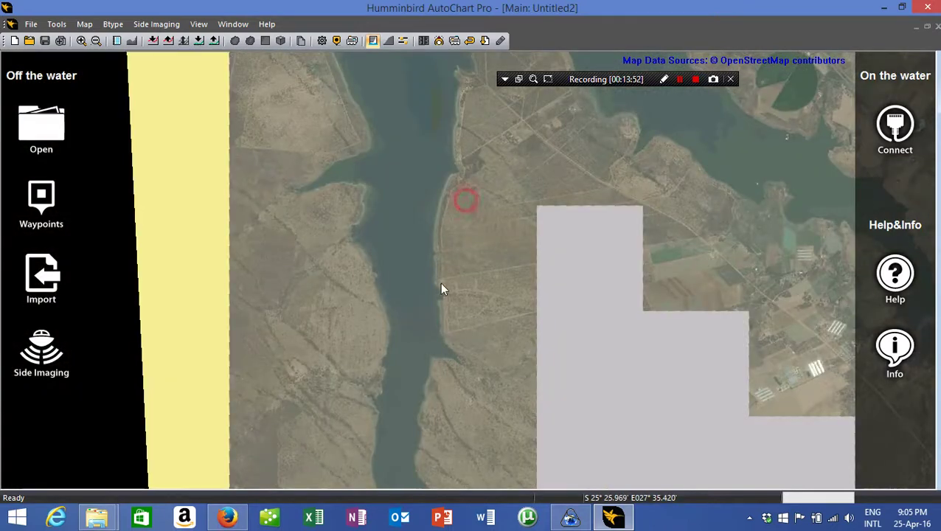
pyautogui.scroll(-1, 438, 299)
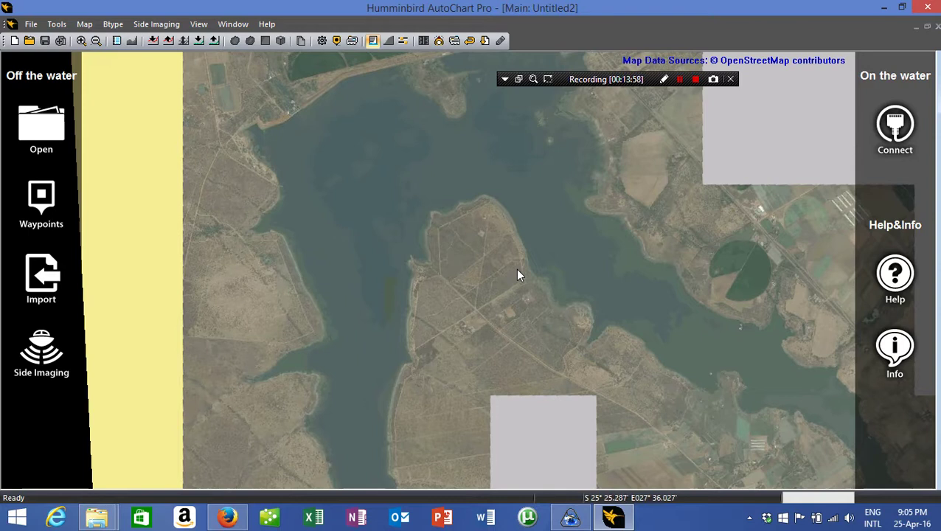
pyautogui.scroll(-1, 573, 306)
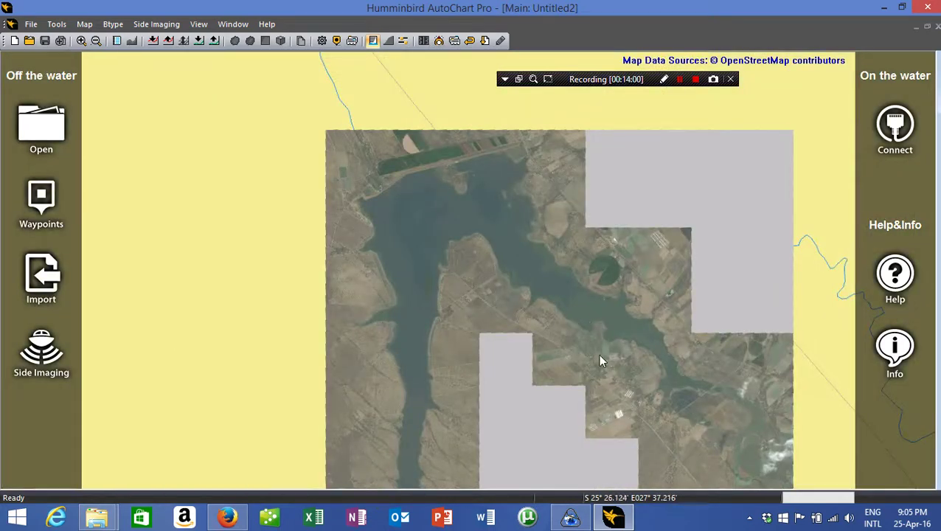
pyautogui.moveTo(597, 353); pyautogui.dragTo(528, 284)
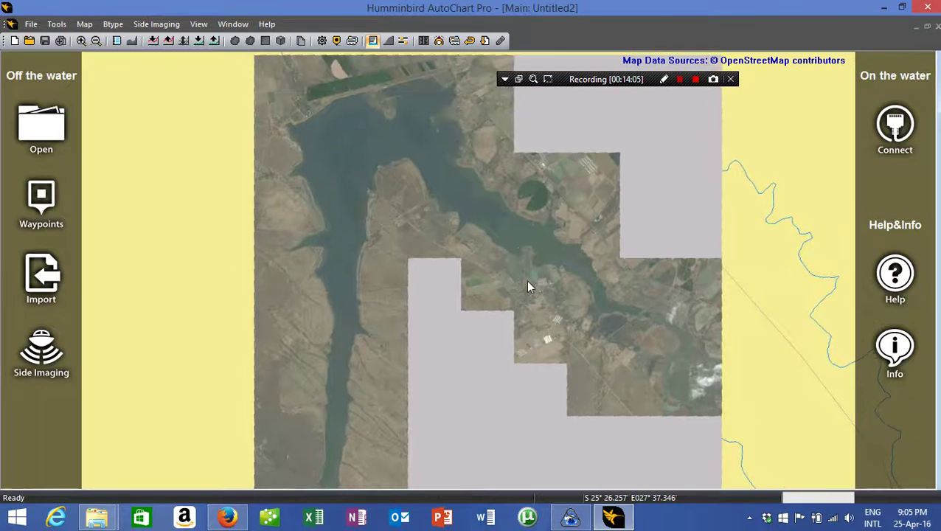